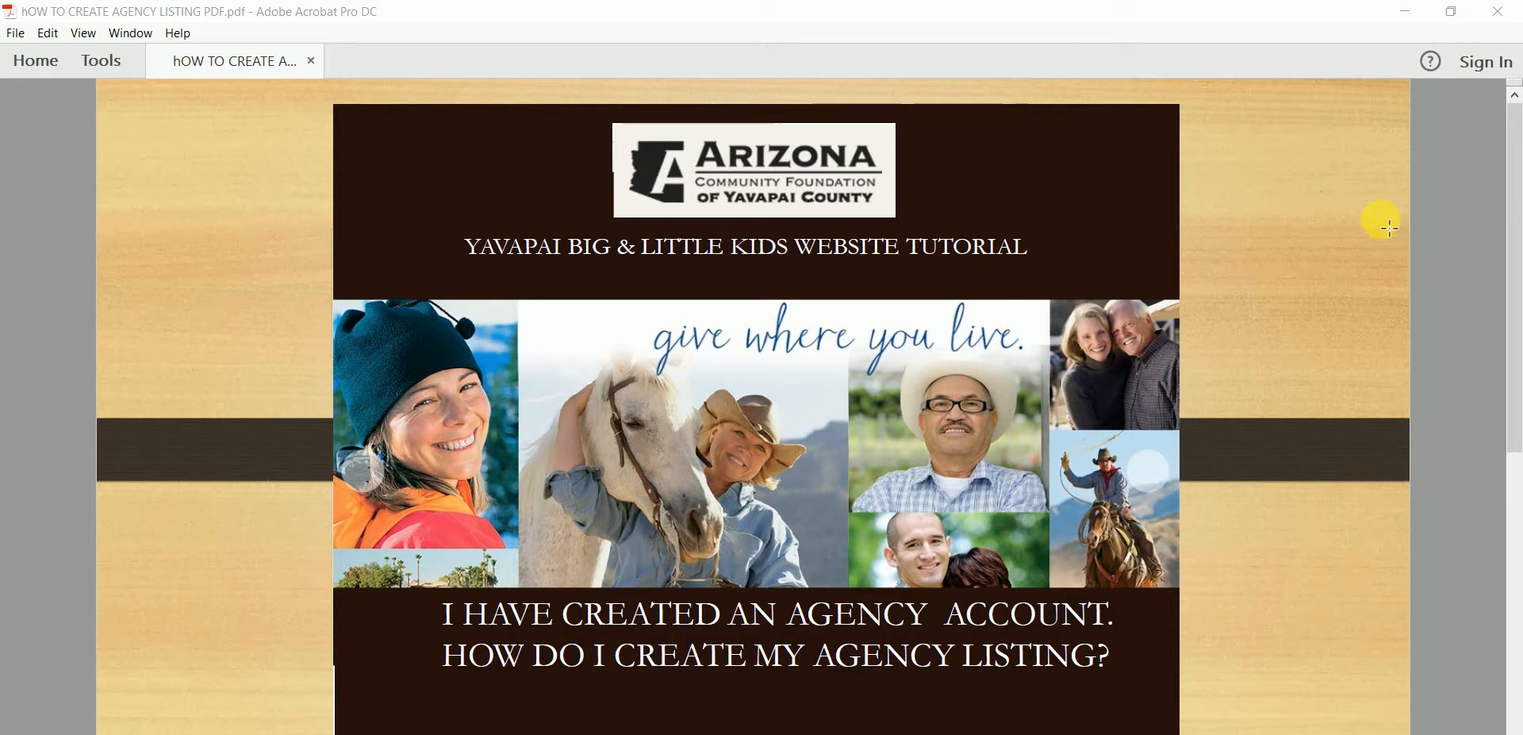
Switch to the registration e-mail in Gmail and open its account activation link.
click(1405, 11)
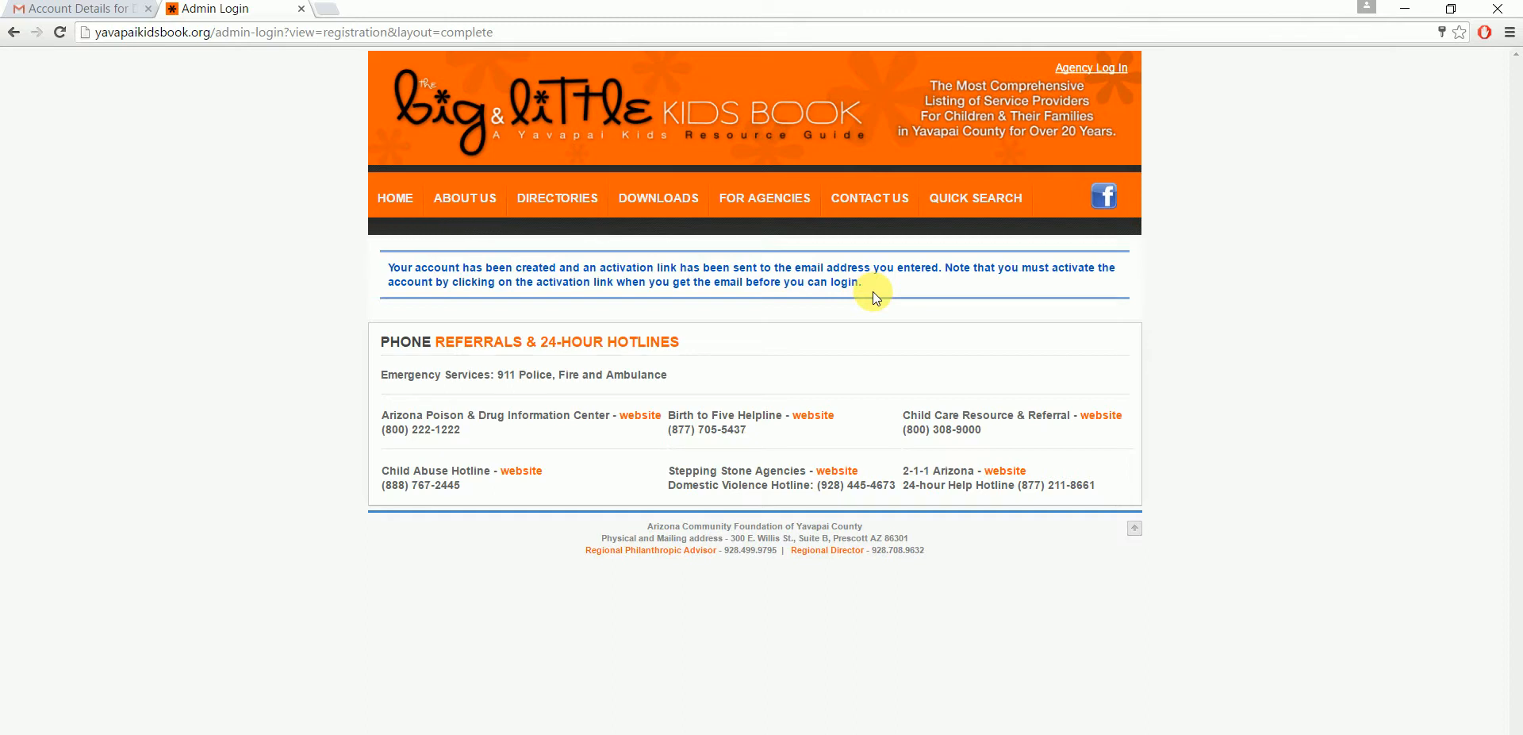
click(86, 11)
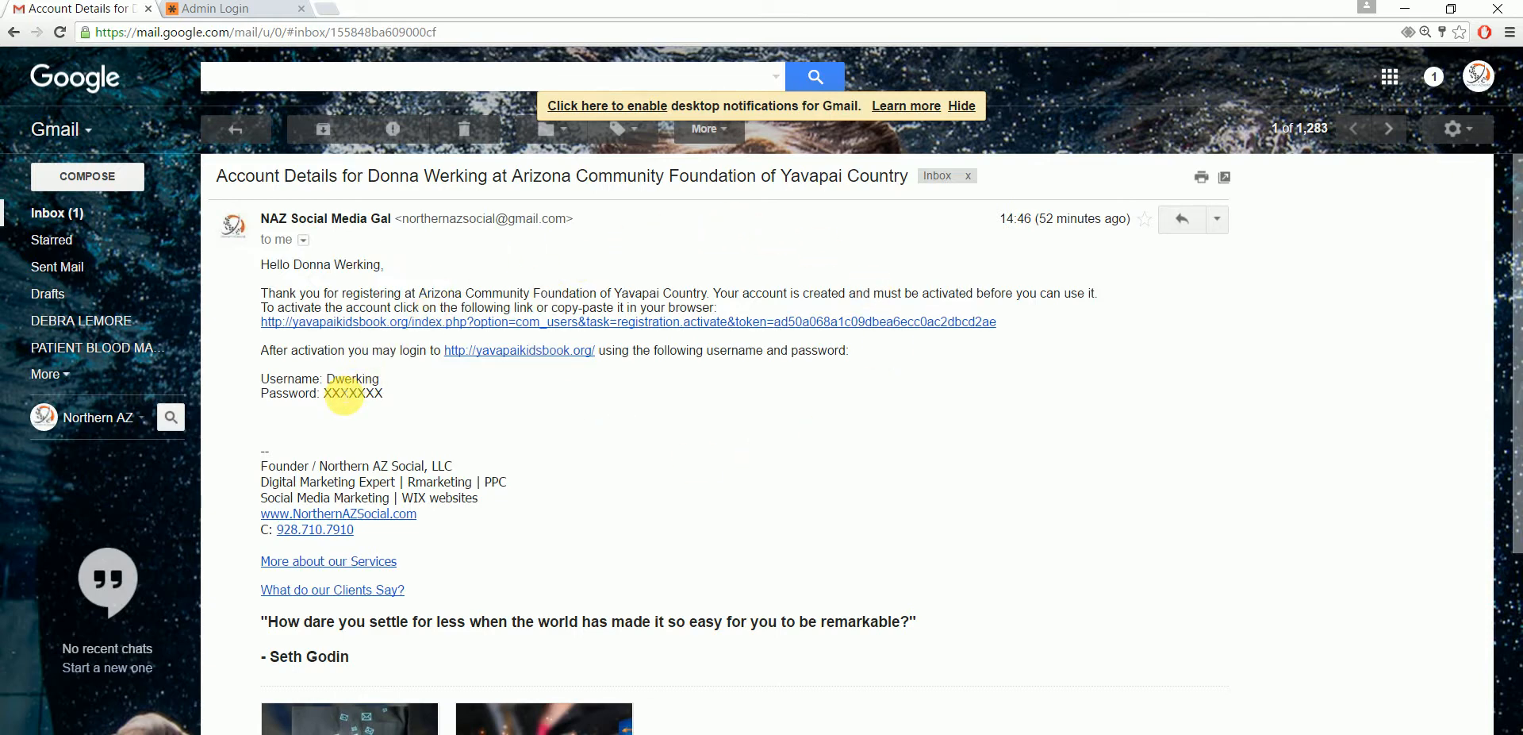
click(727, 327)
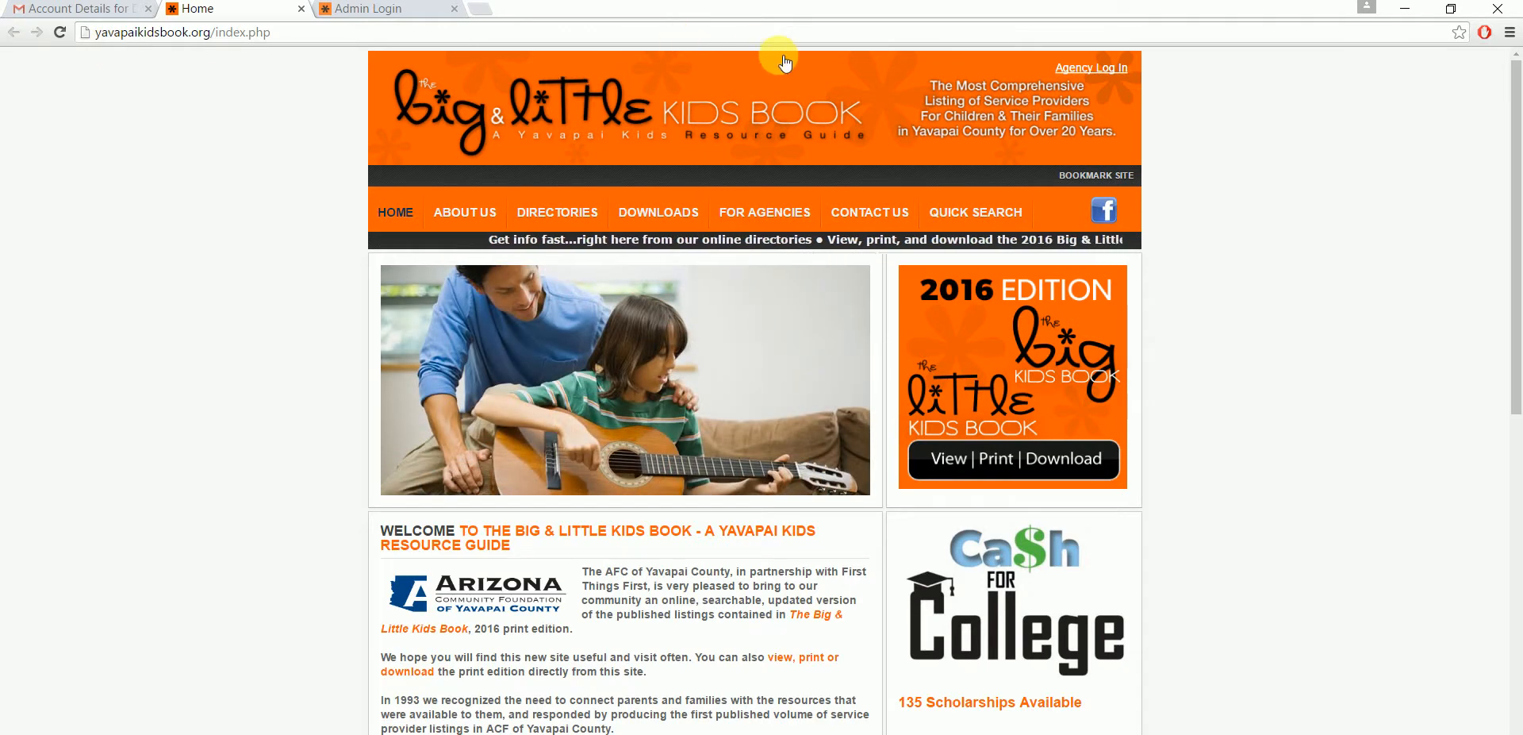
Open the agency log-in and start a new agency listing for the Big Kids Book.
click(1117, 70)
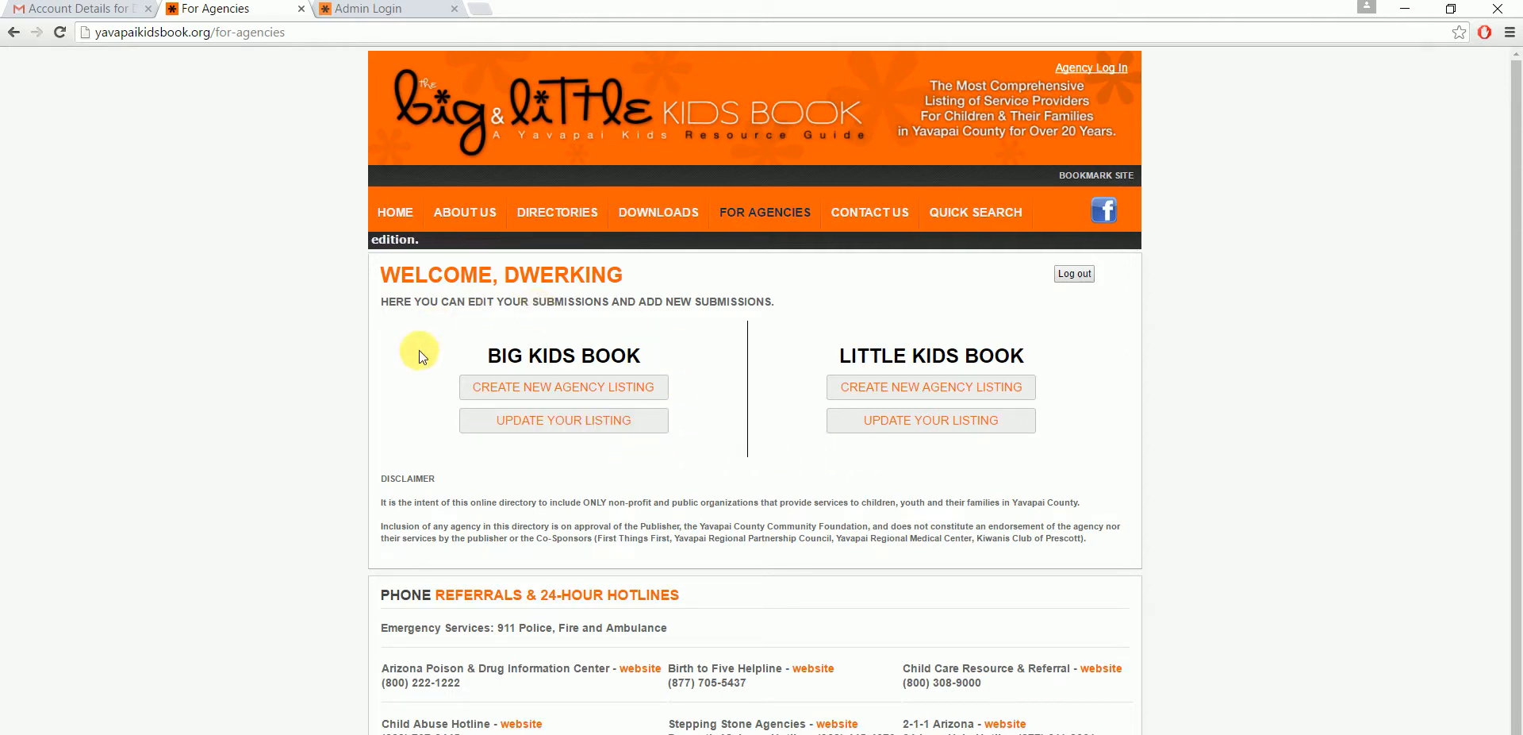
click(585, 388)
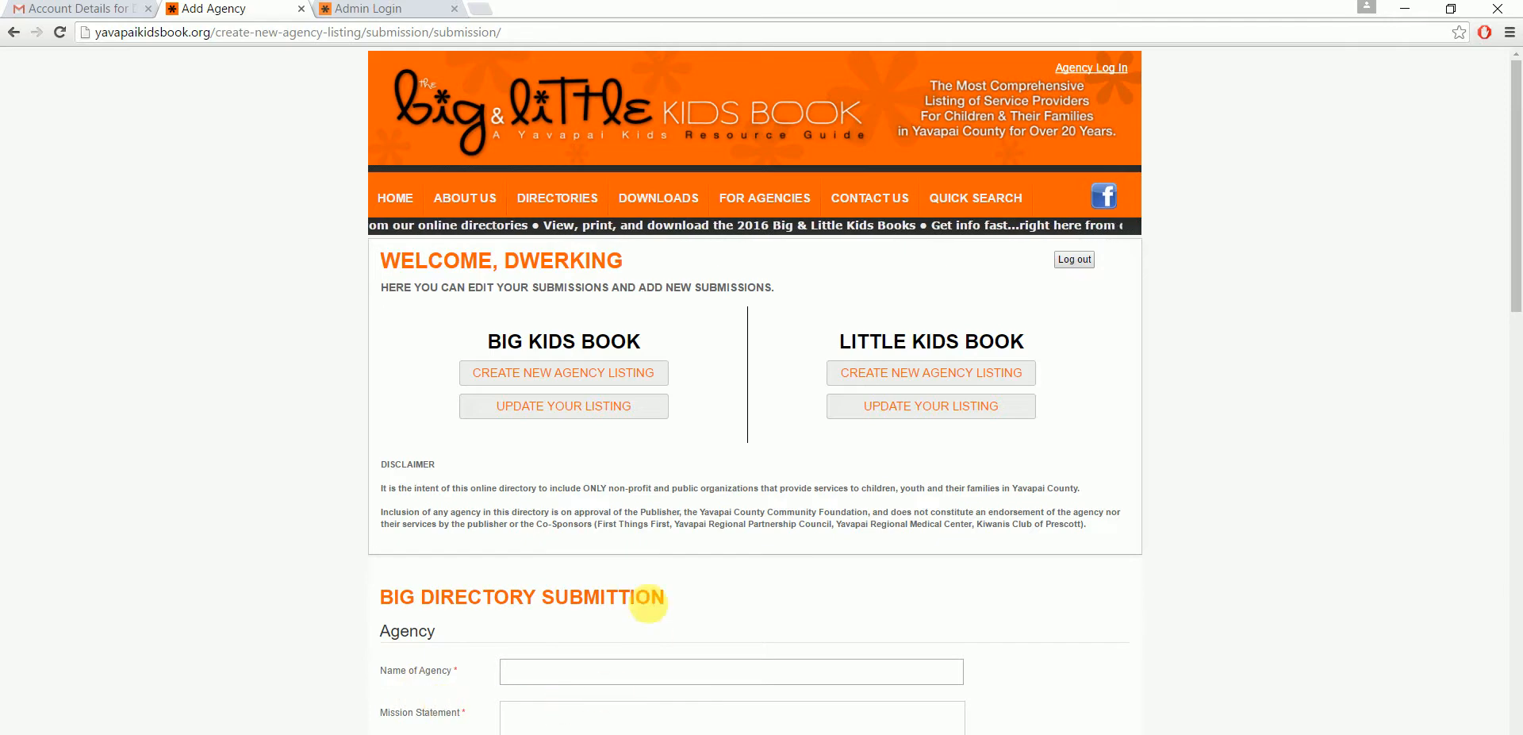
Fill in the agency name as TEST AGENCY using the autofill suggestion.
click(558, 672)
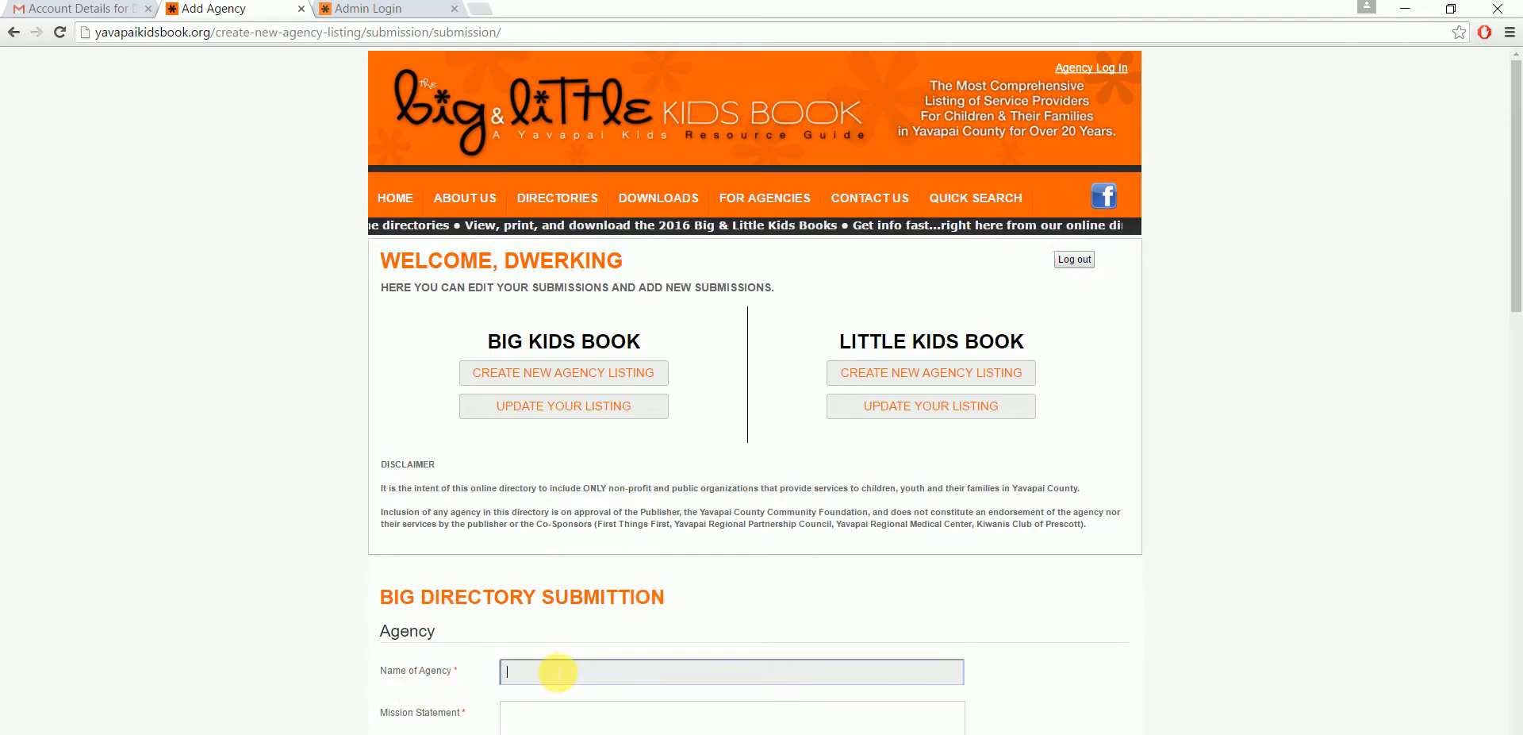
drag(1516, 239, 1516, 398)
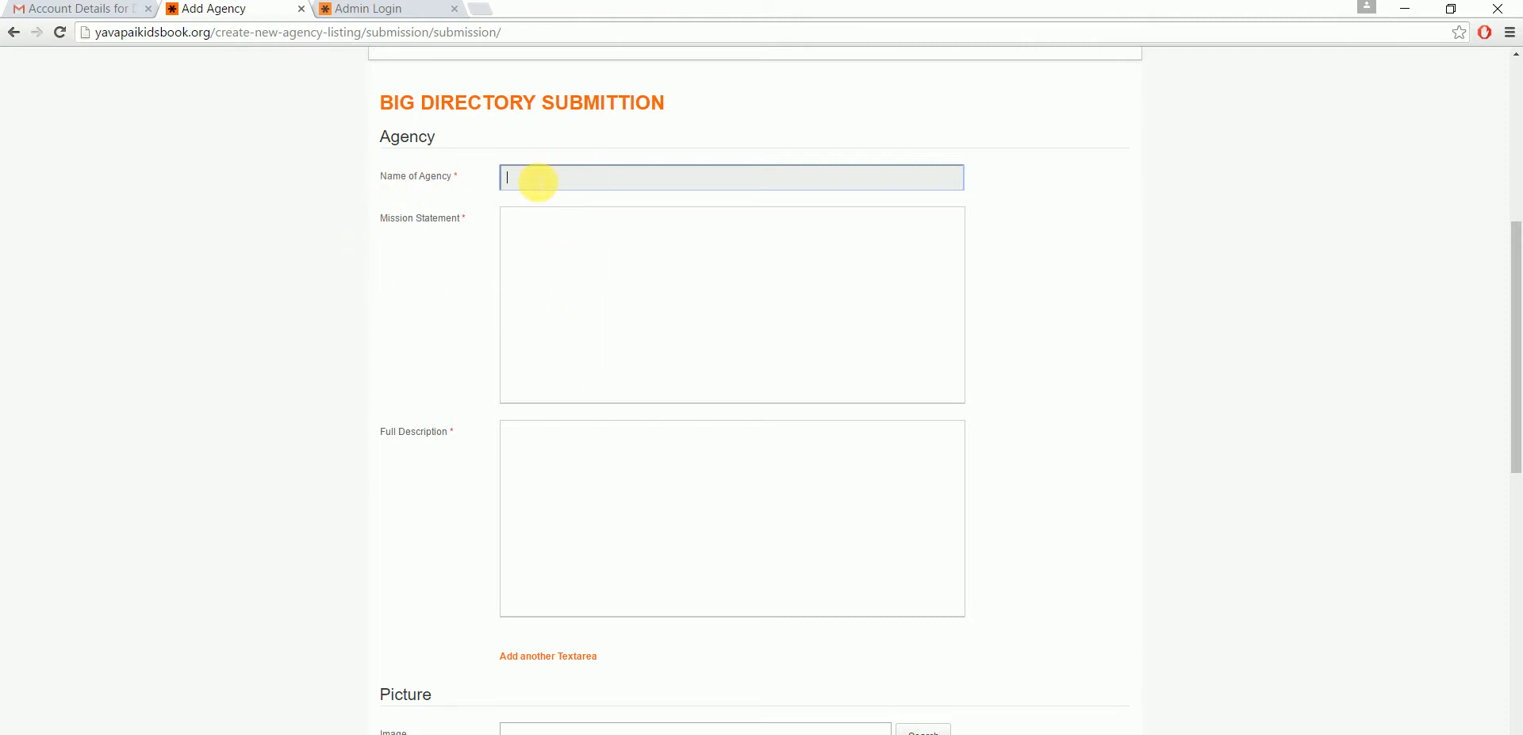
text(Te)
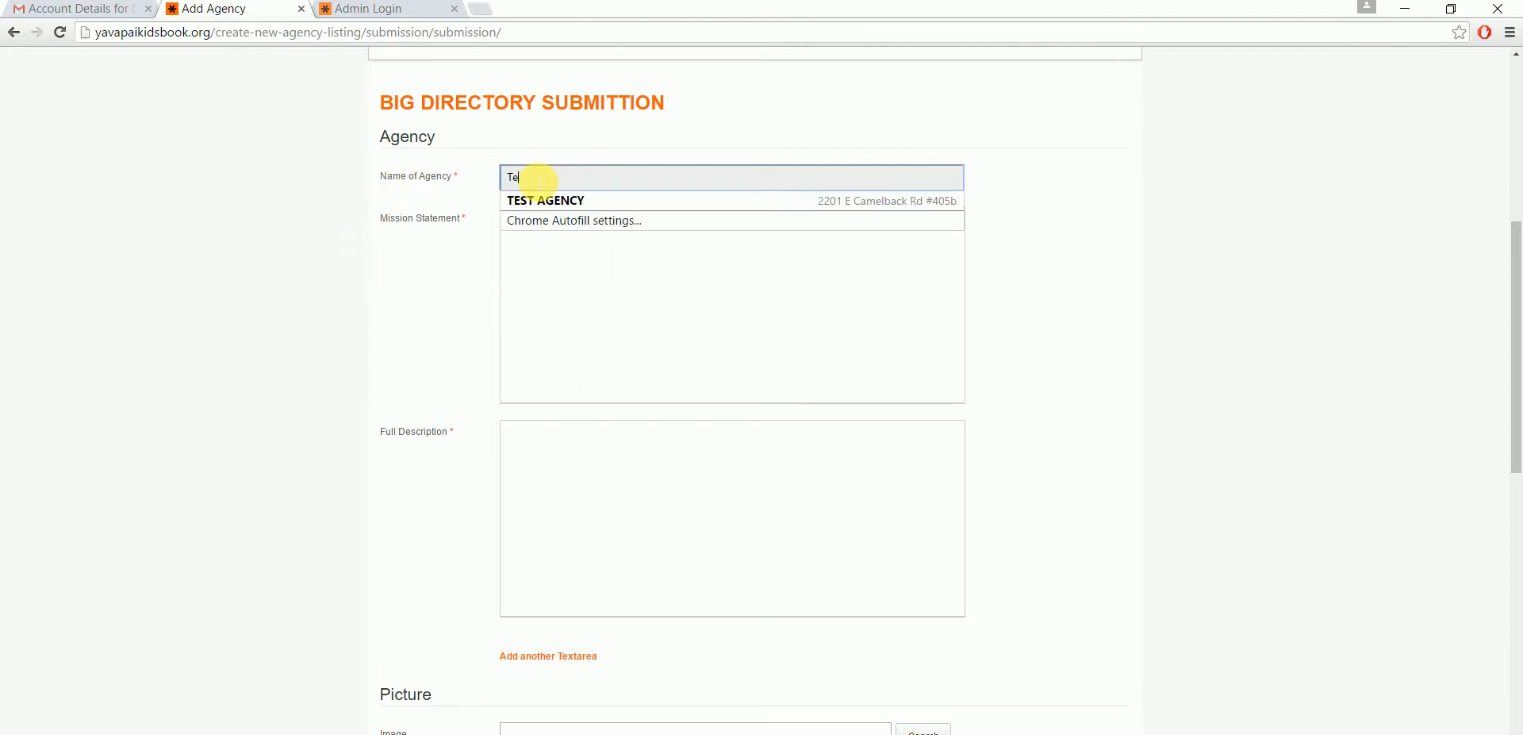
click(567, 204)
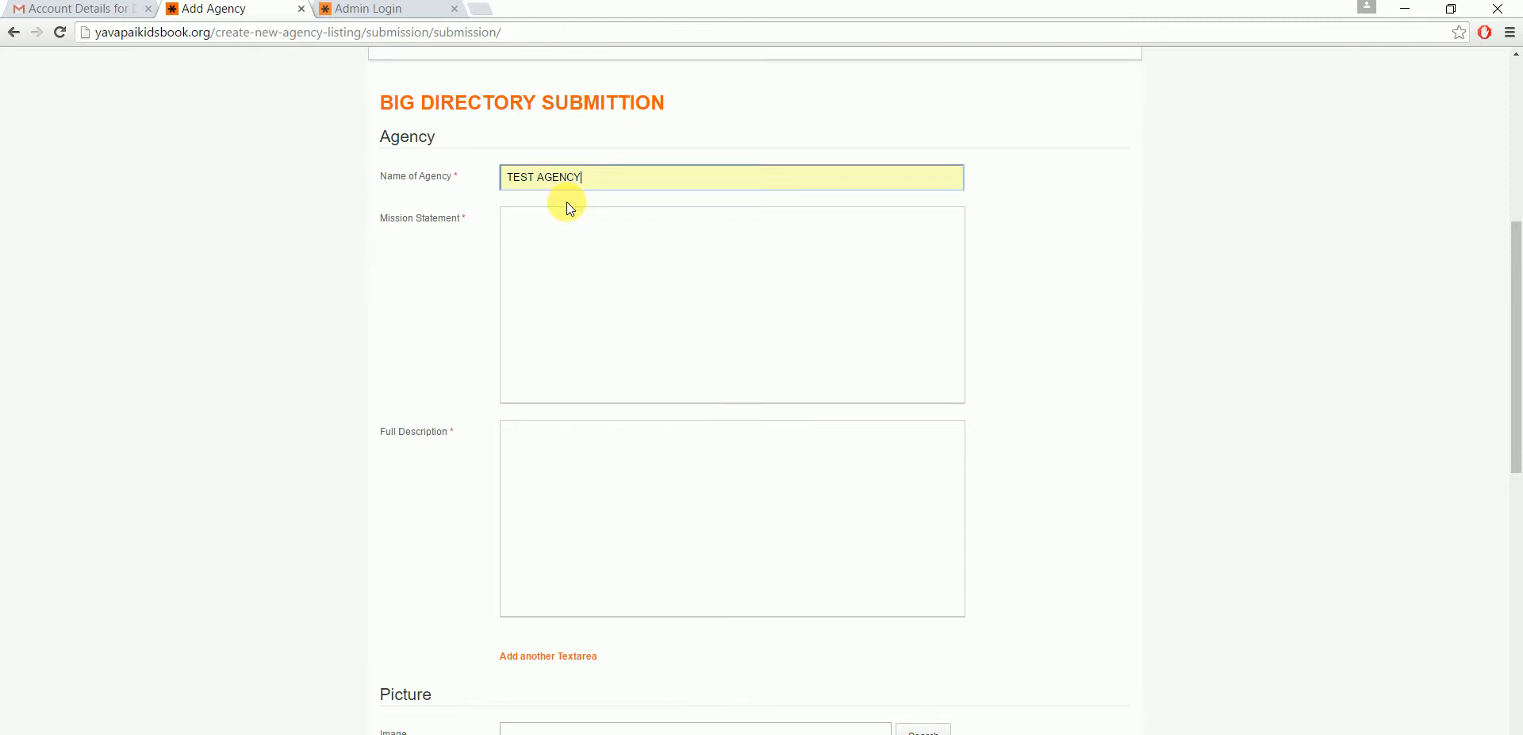
Fill in the mission statement with the heading "MISSION STATEMENT:" and the line "Mission statement goes here.".
click(549, 226)
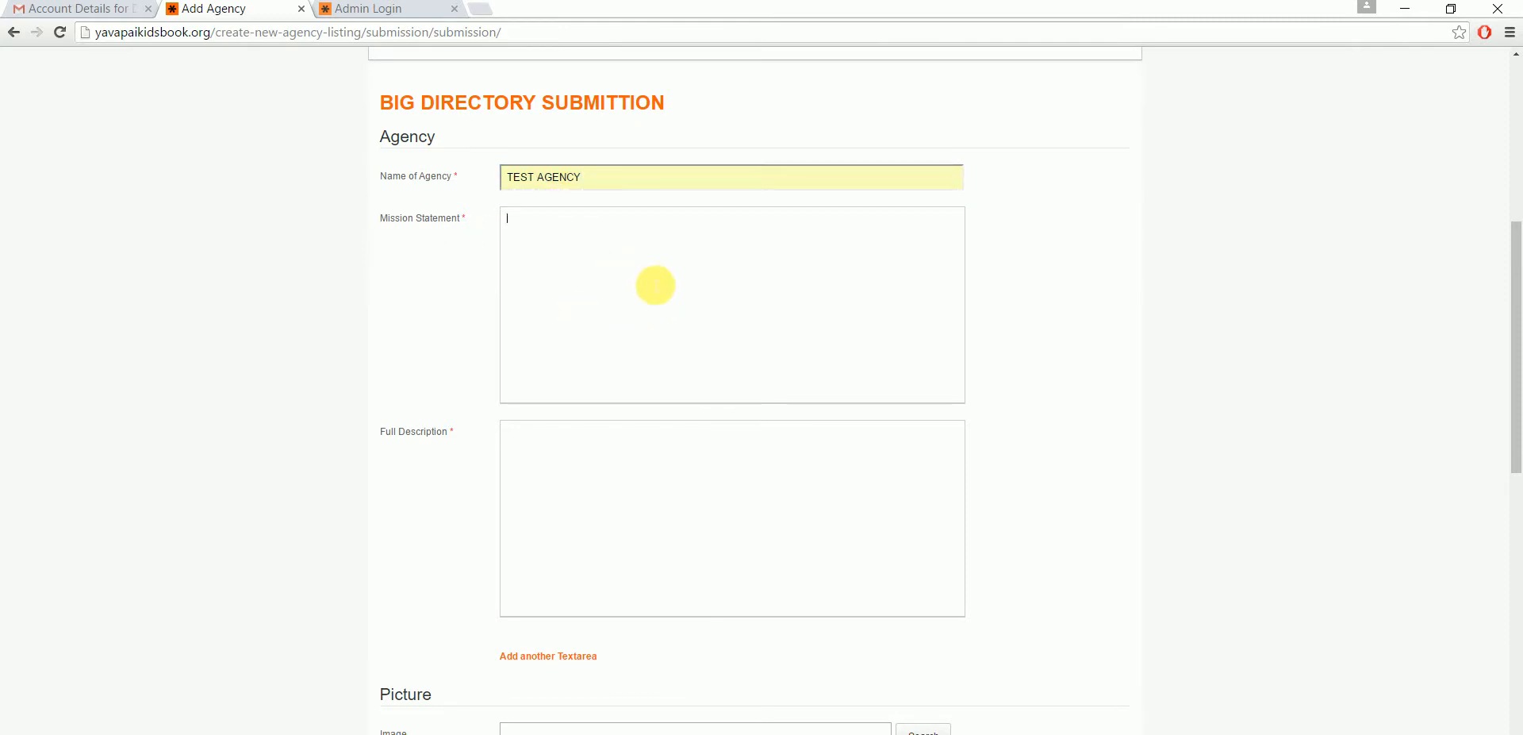
text(MISSION STATEMENT:)
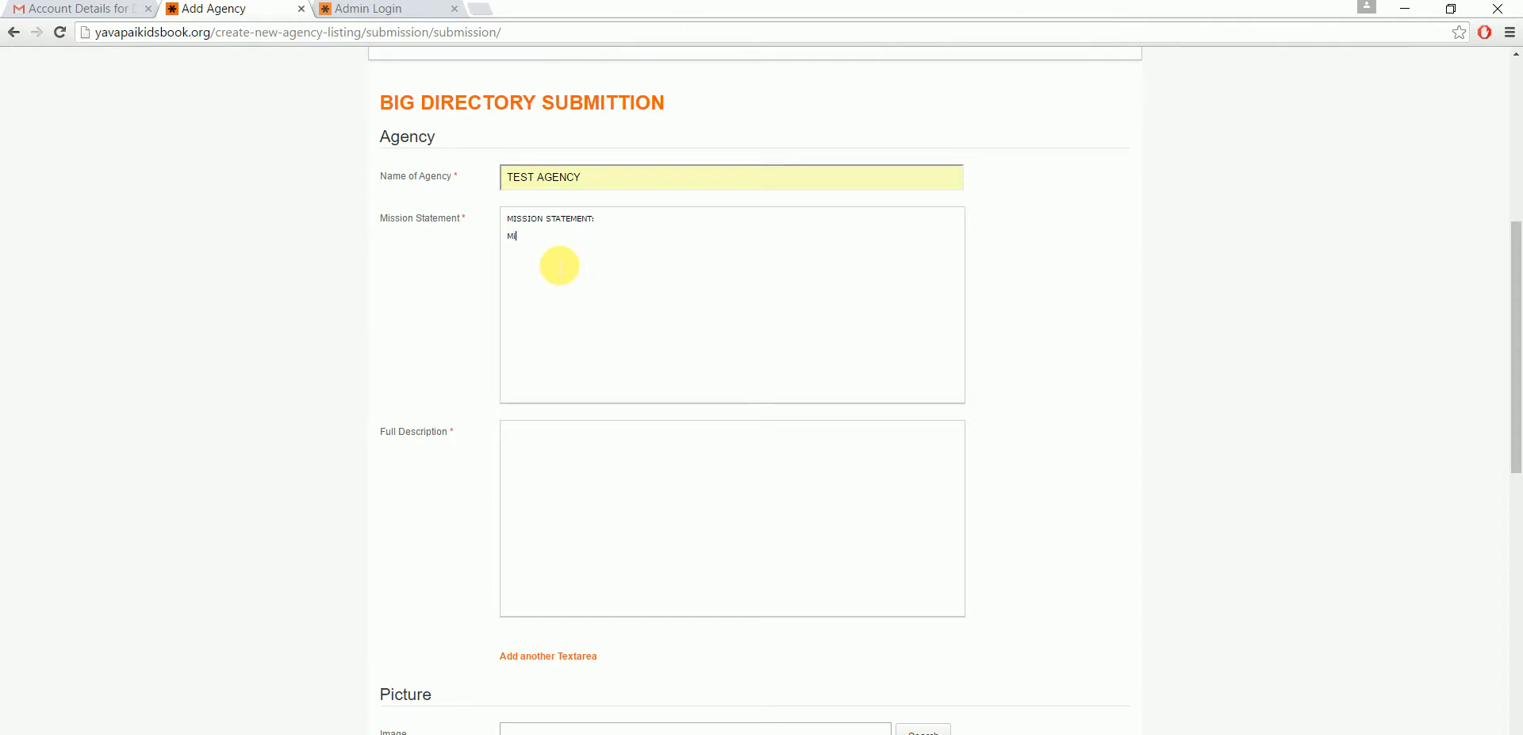
text(tement ho)
key(BackSpace)
key(BackSpace)
key(BackSpace)
text(goes here.)
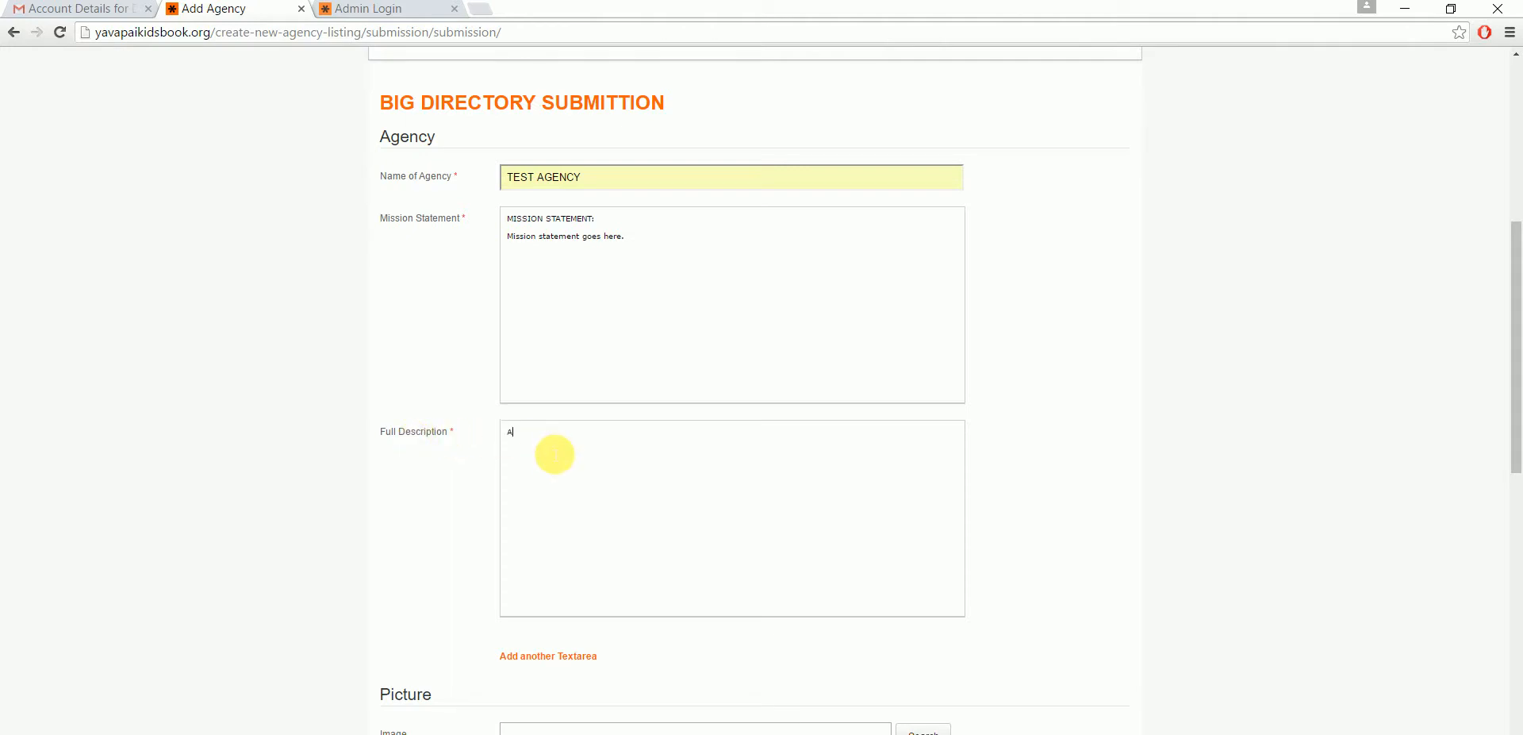
Fill in the full description with "AGENCY SELF-DESCRIPTION:" and the line "Agency self description goes here.".
text(GENCY SELF-DESCRIPTION:)
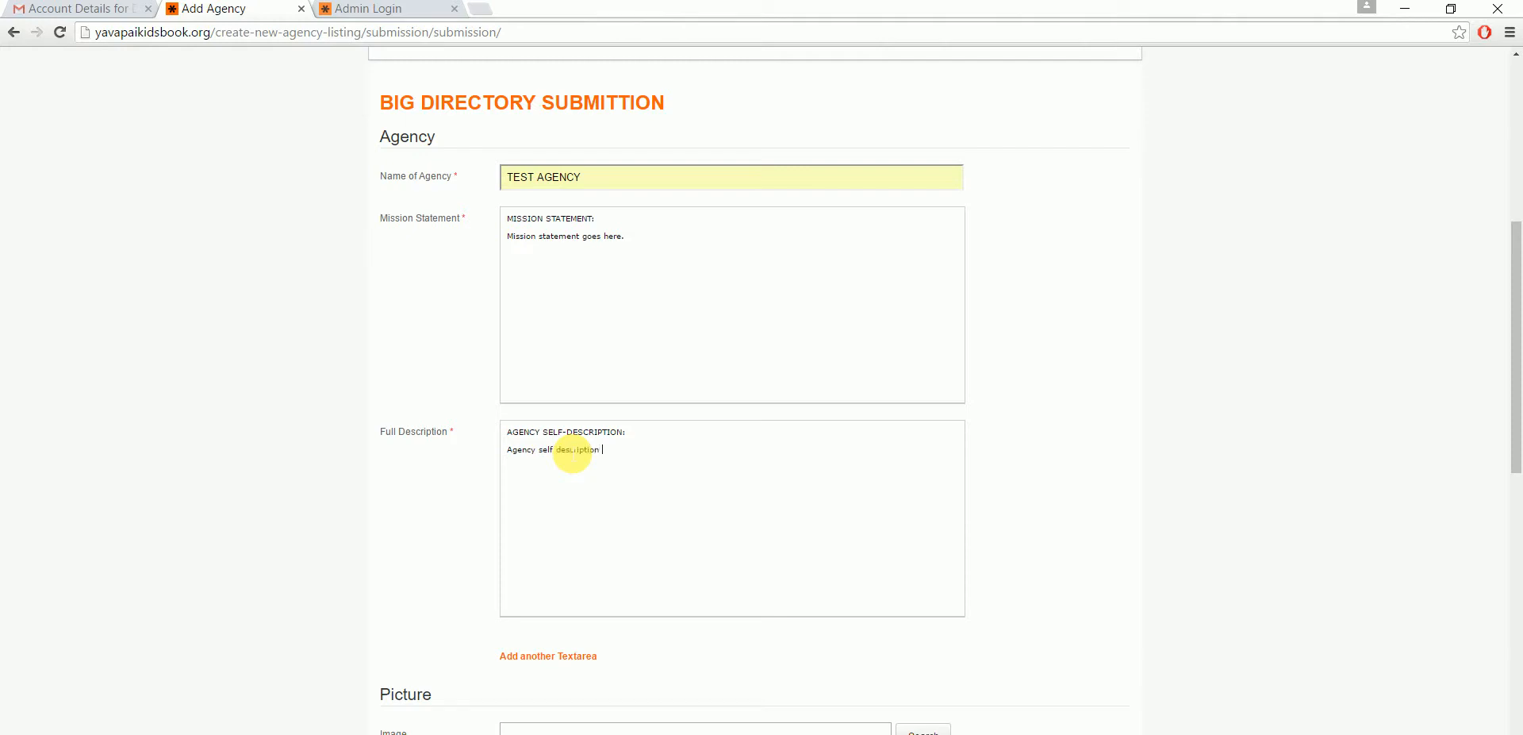
text(goes here.)
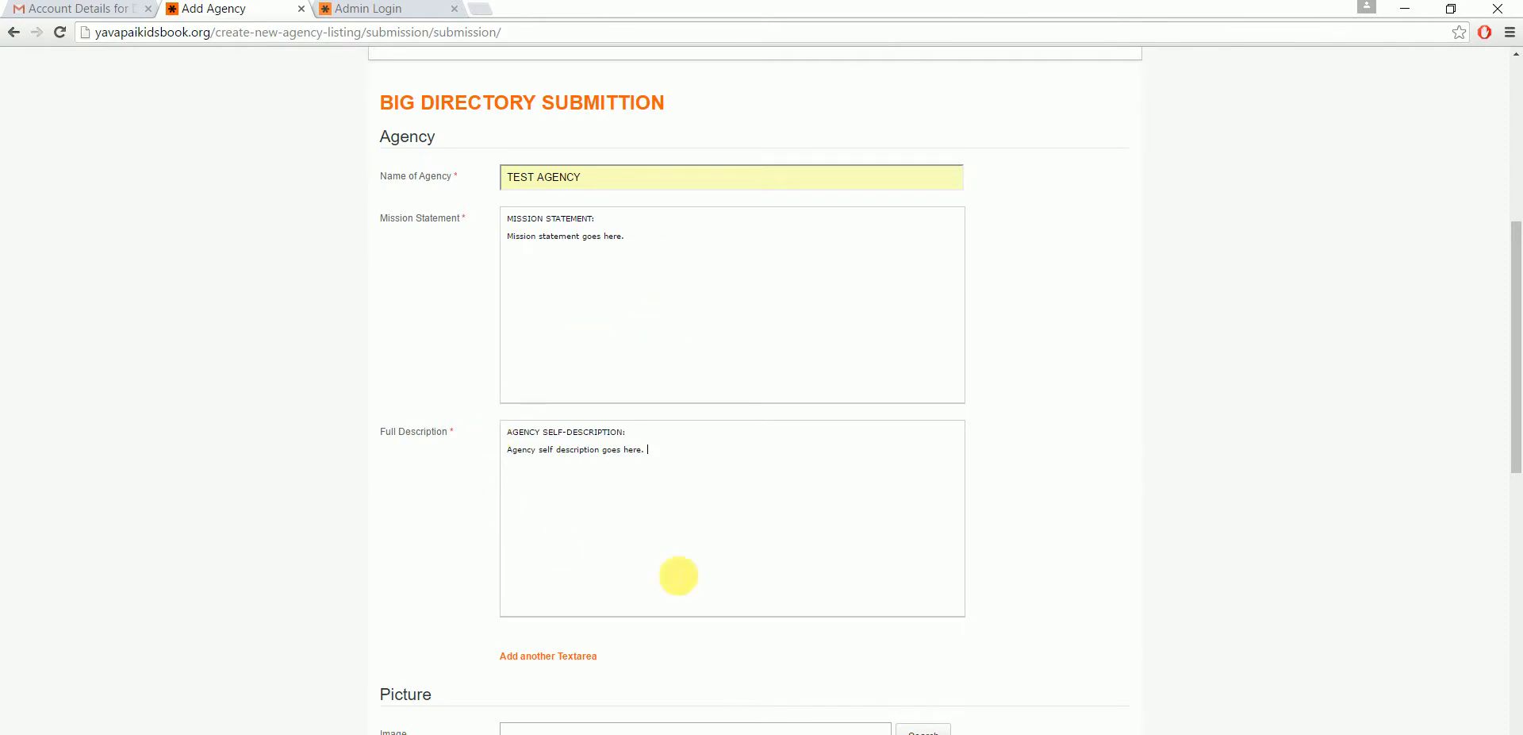
click(639, 564)
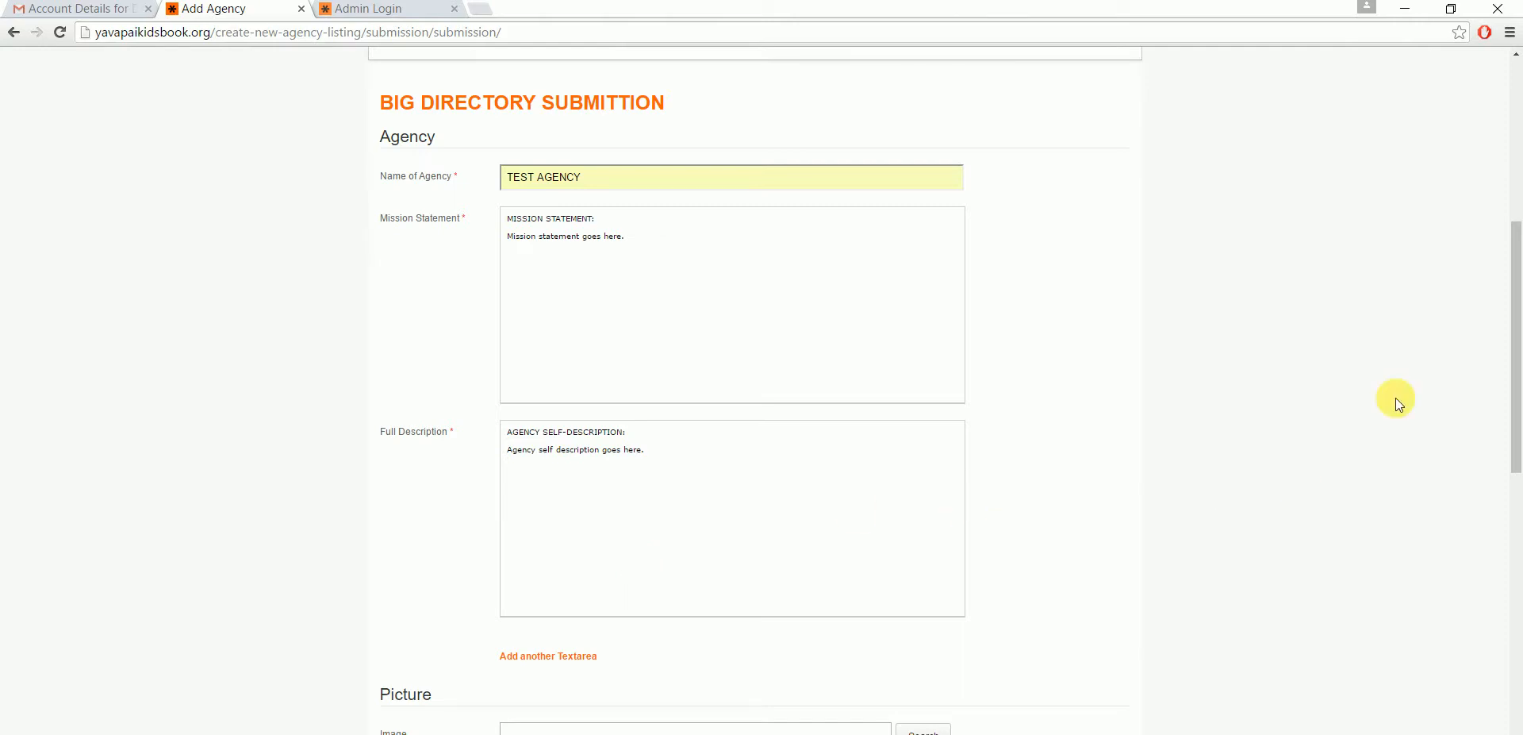
drag(1518, 314, 1518, 456)
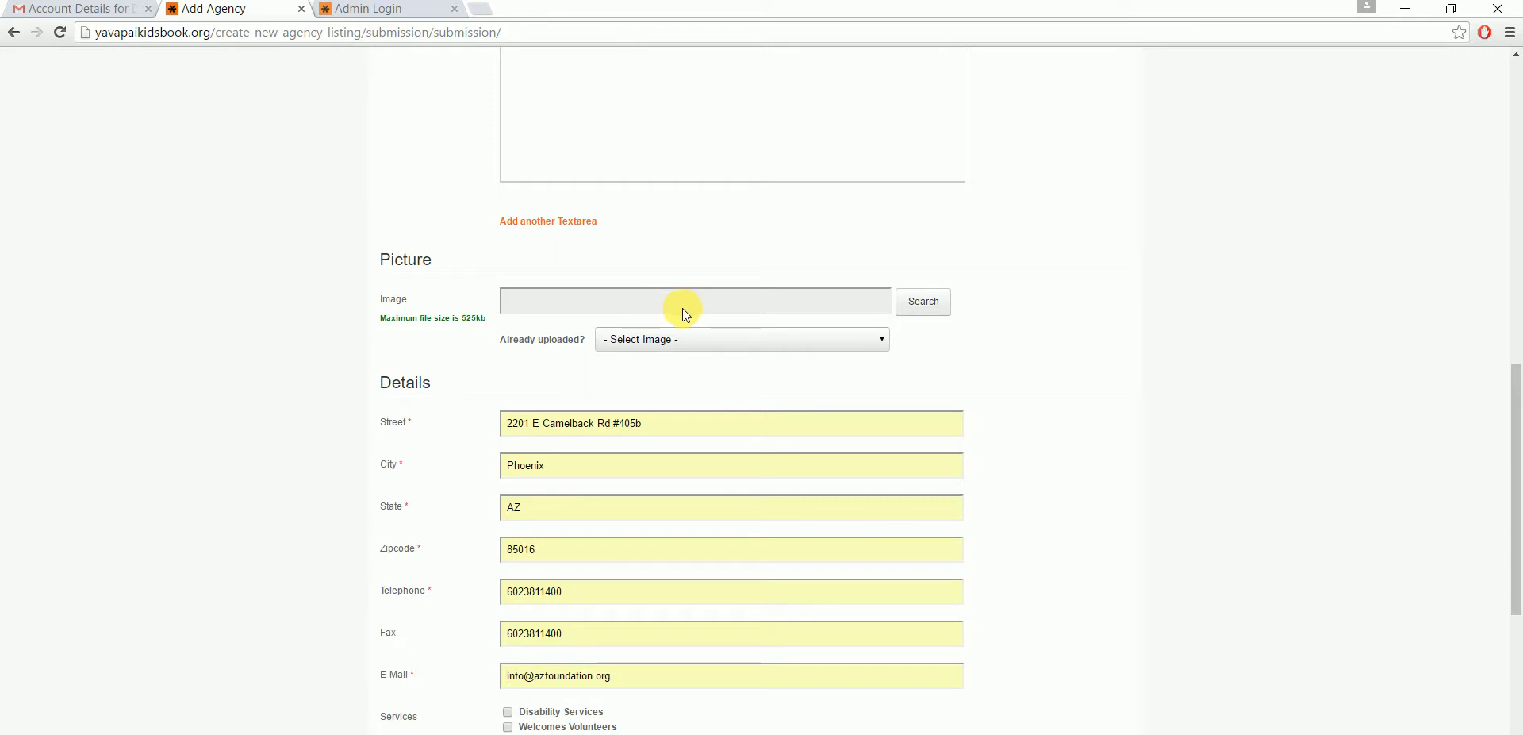
click(888, 347)
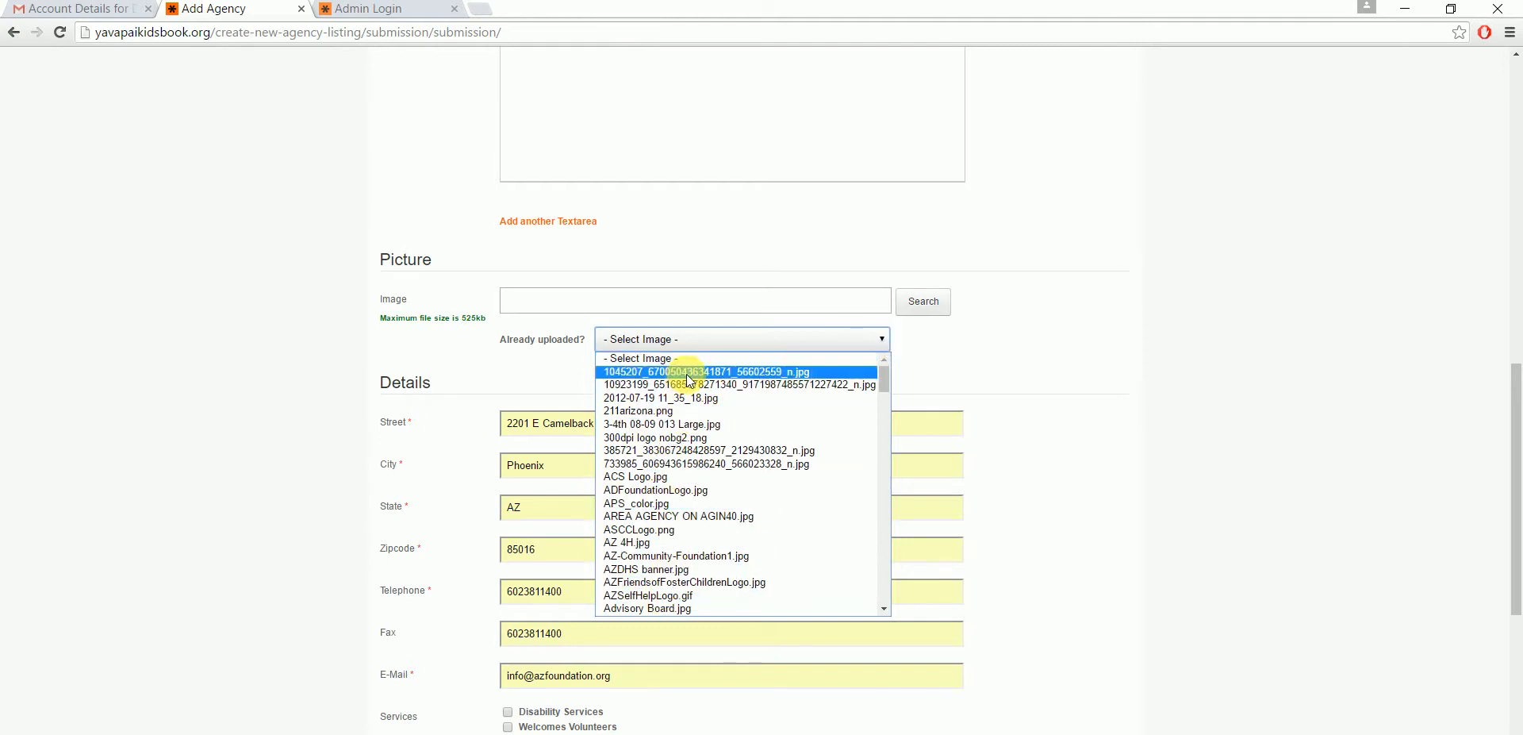
click(936, 346)
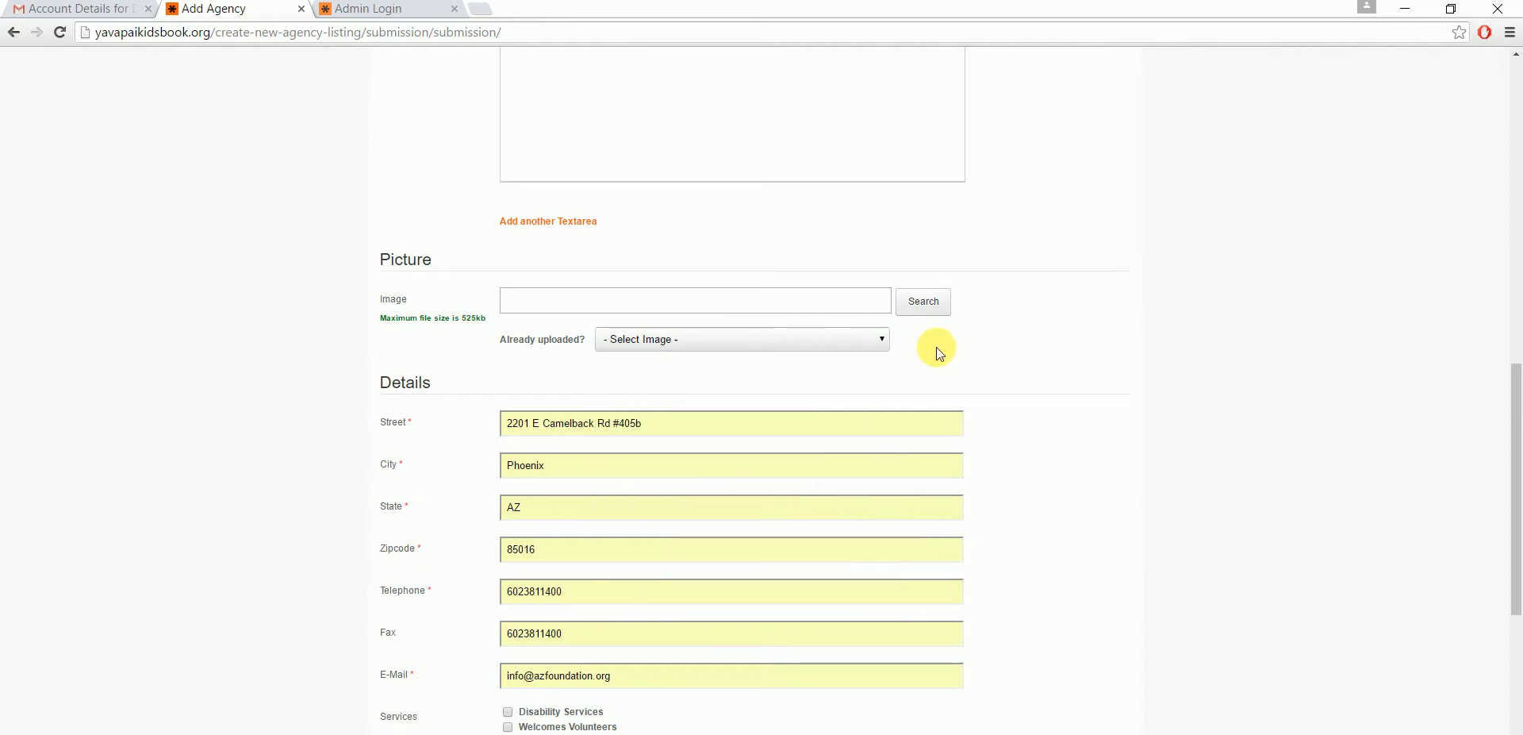
click(926, 303)
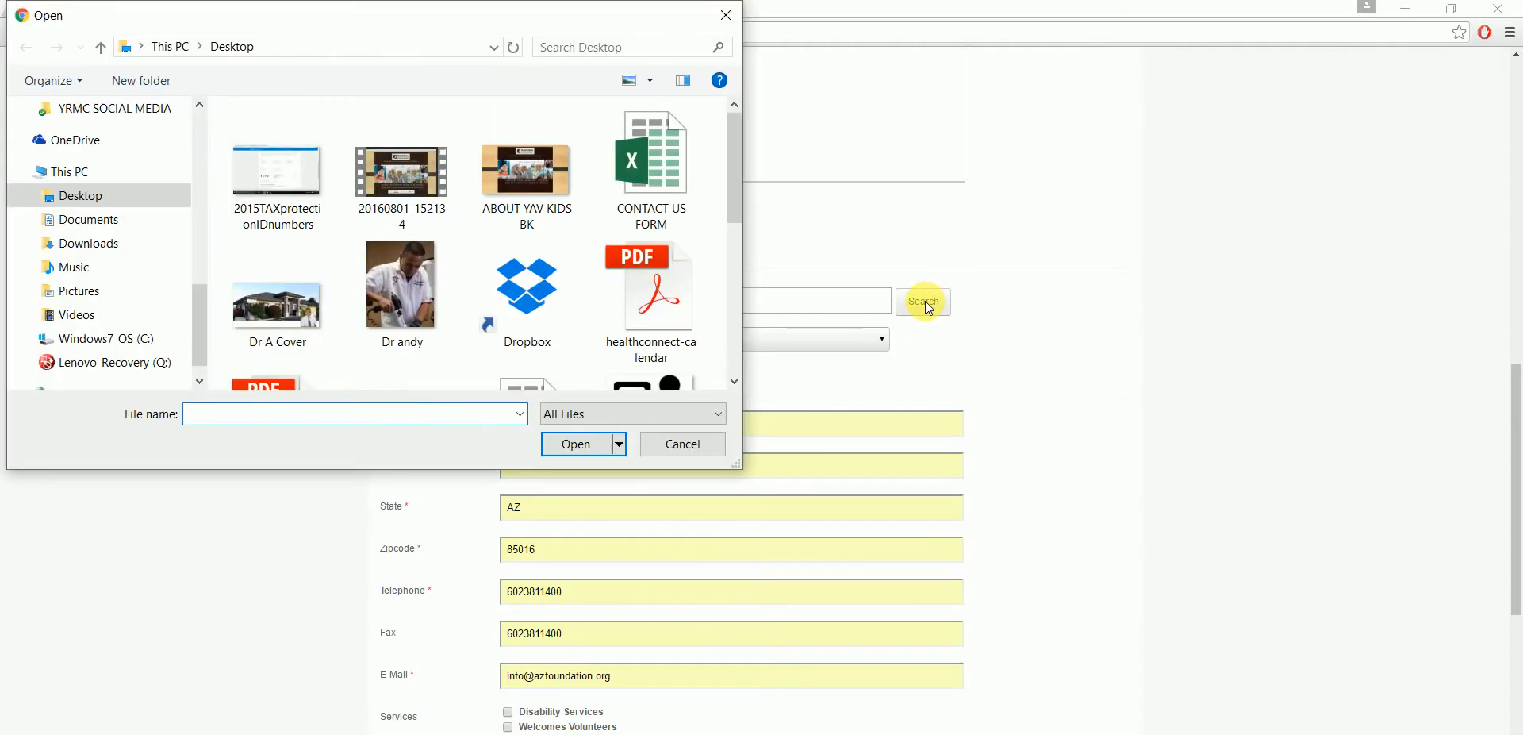
click(729, 17)
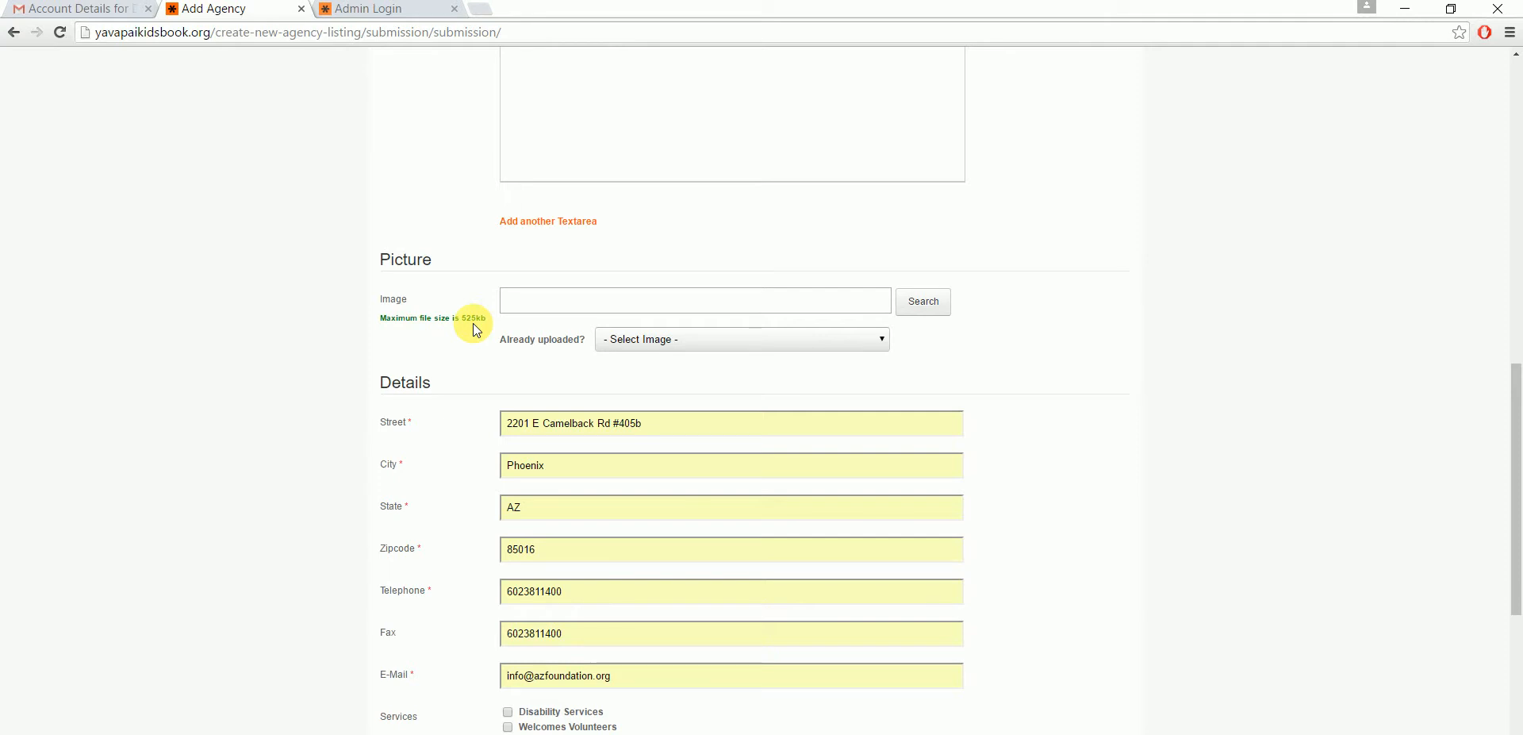
Set the listing's picture to the already uploaded image AZ-Community-Foundation1.jpg.
click(883, 340)
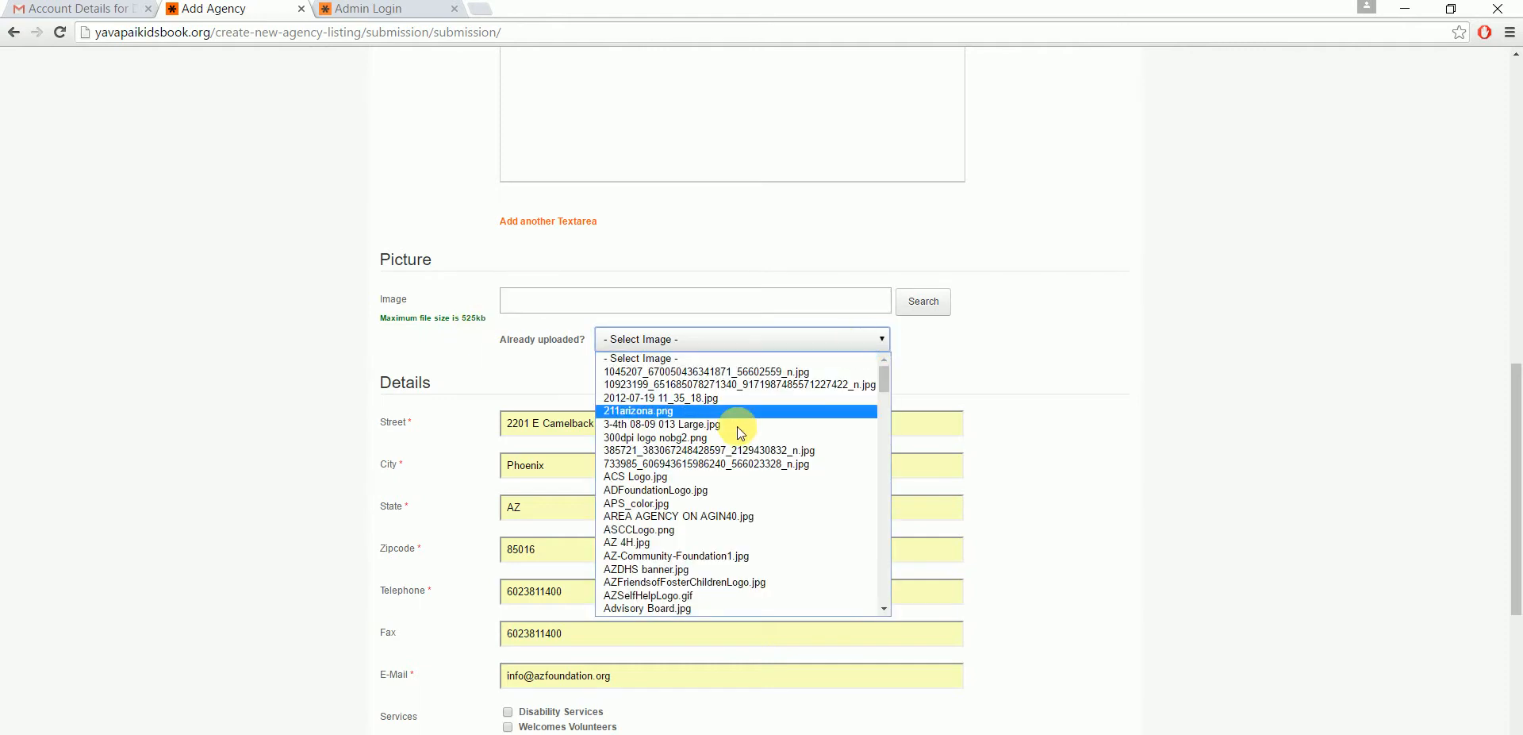
click(660, 558)
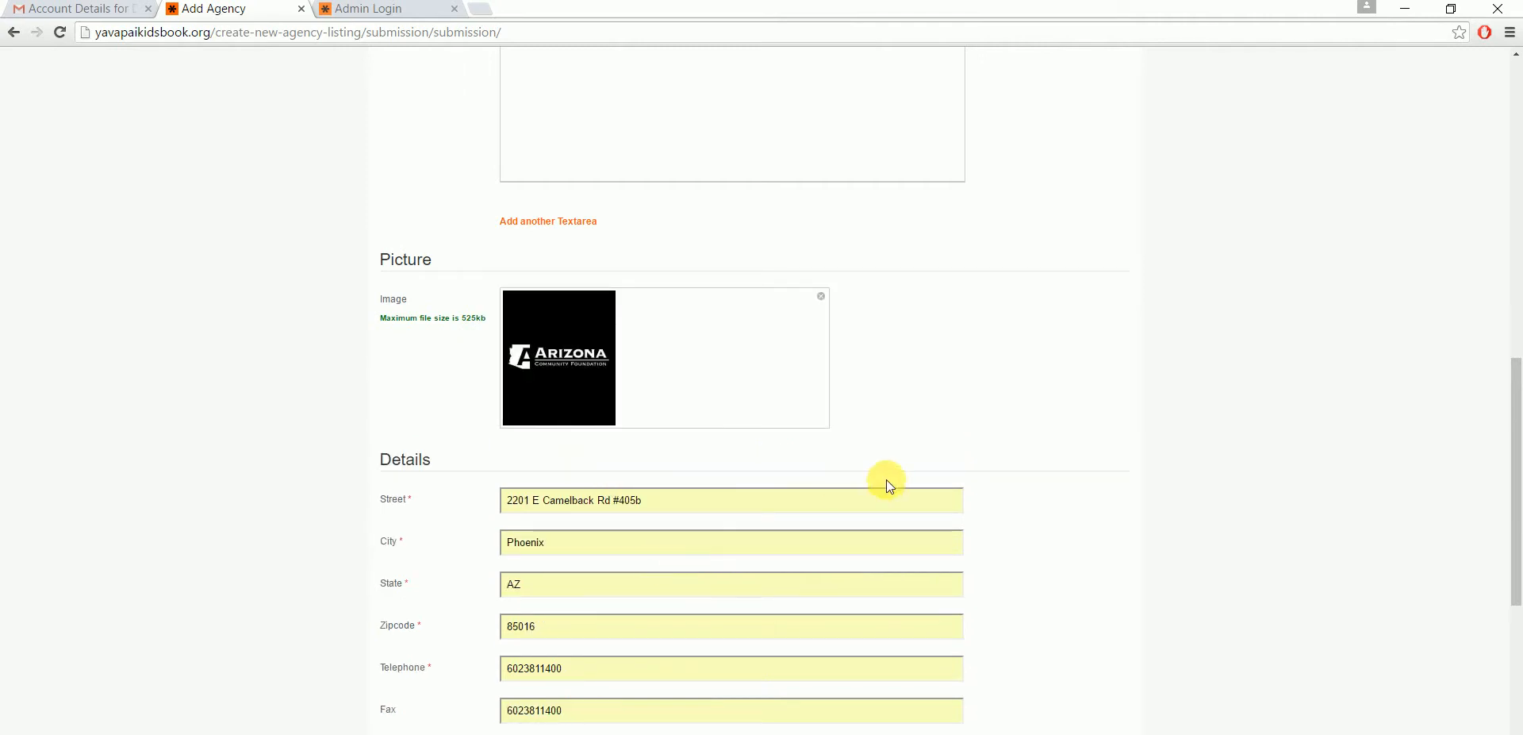
Review the street, telephone, fax, e-mail, services and website address fields in the Details section.
click(762, 503)
drag(1516, 362, 1516, 453)
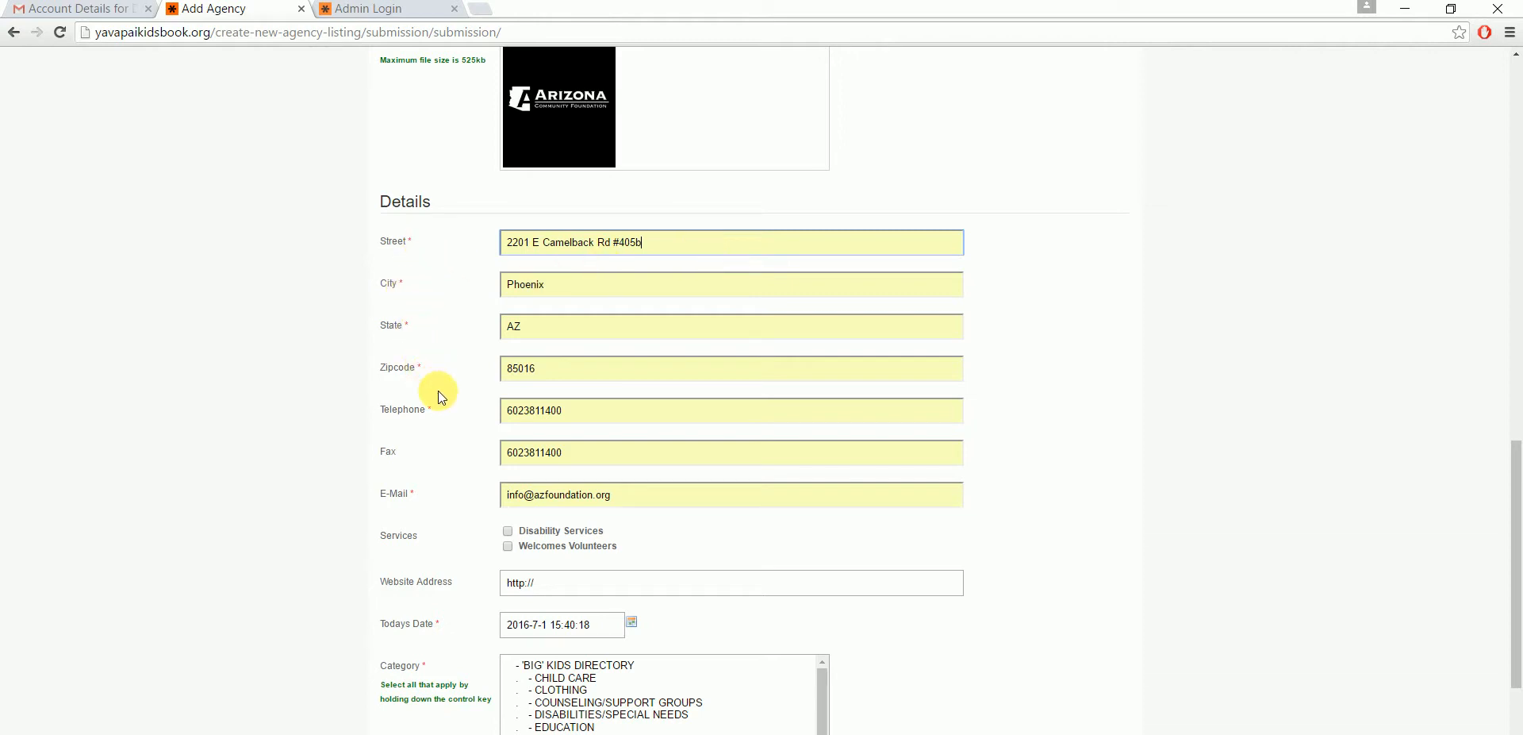
click(600, 410)
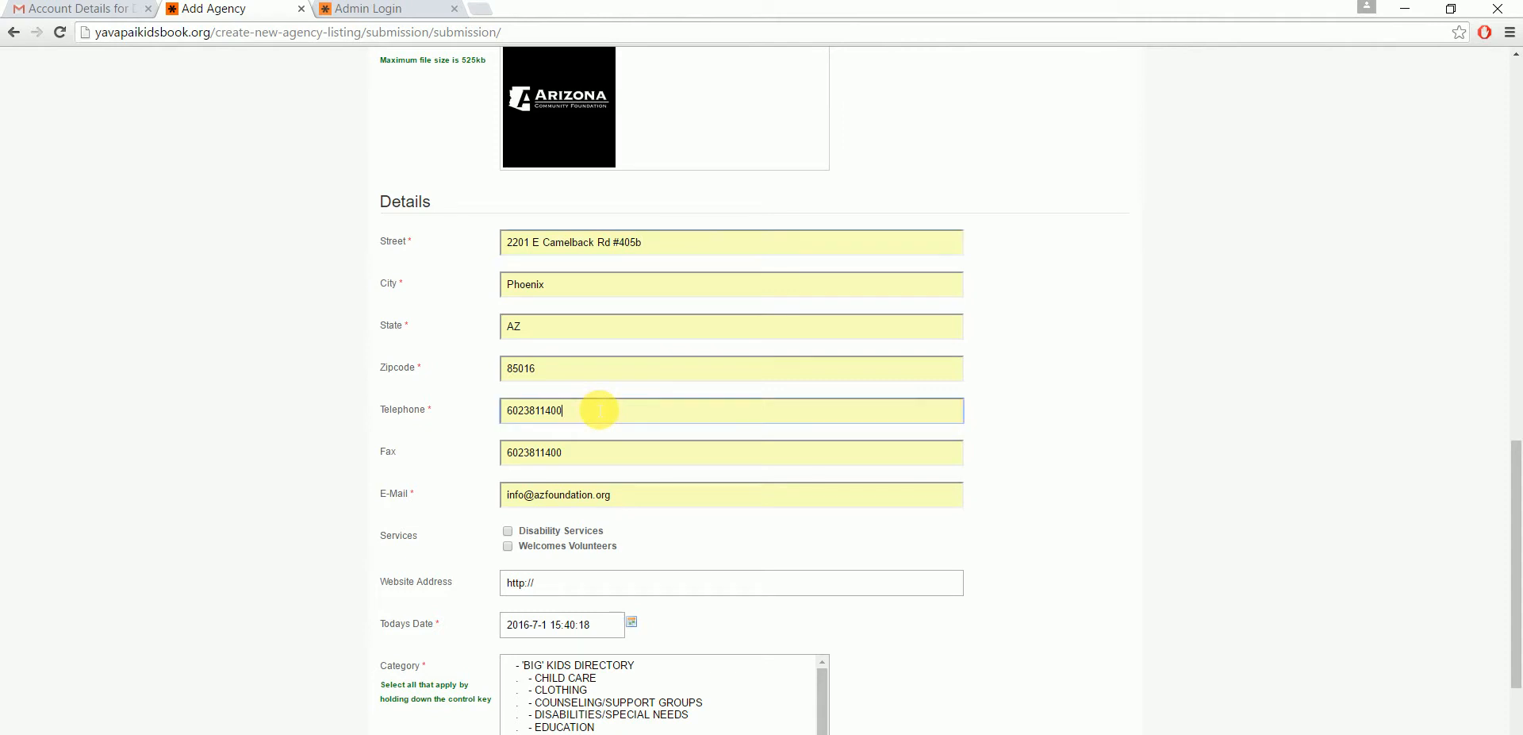
click(590, 461)
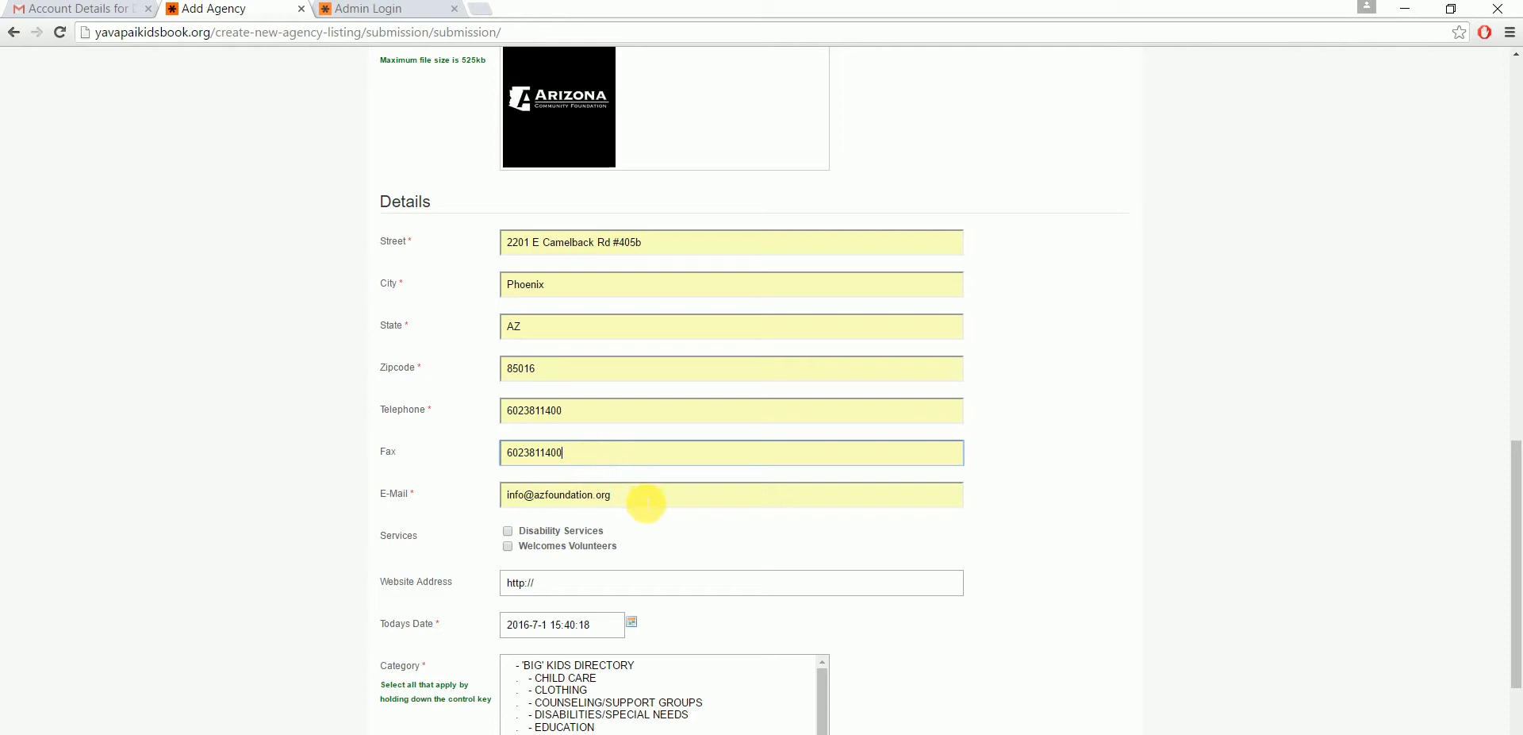
click(647, 502)
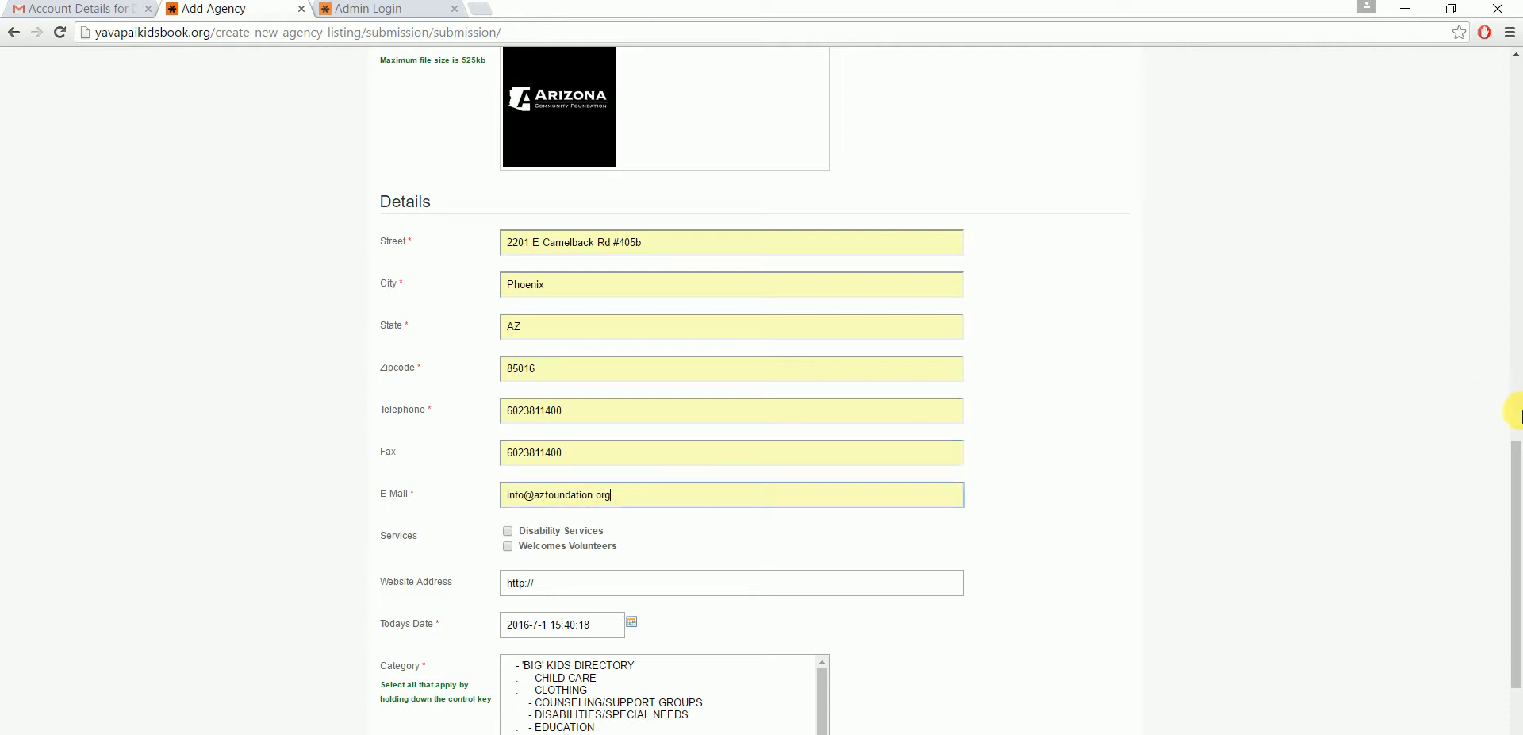
drag(1516, 459, 1517, 505)
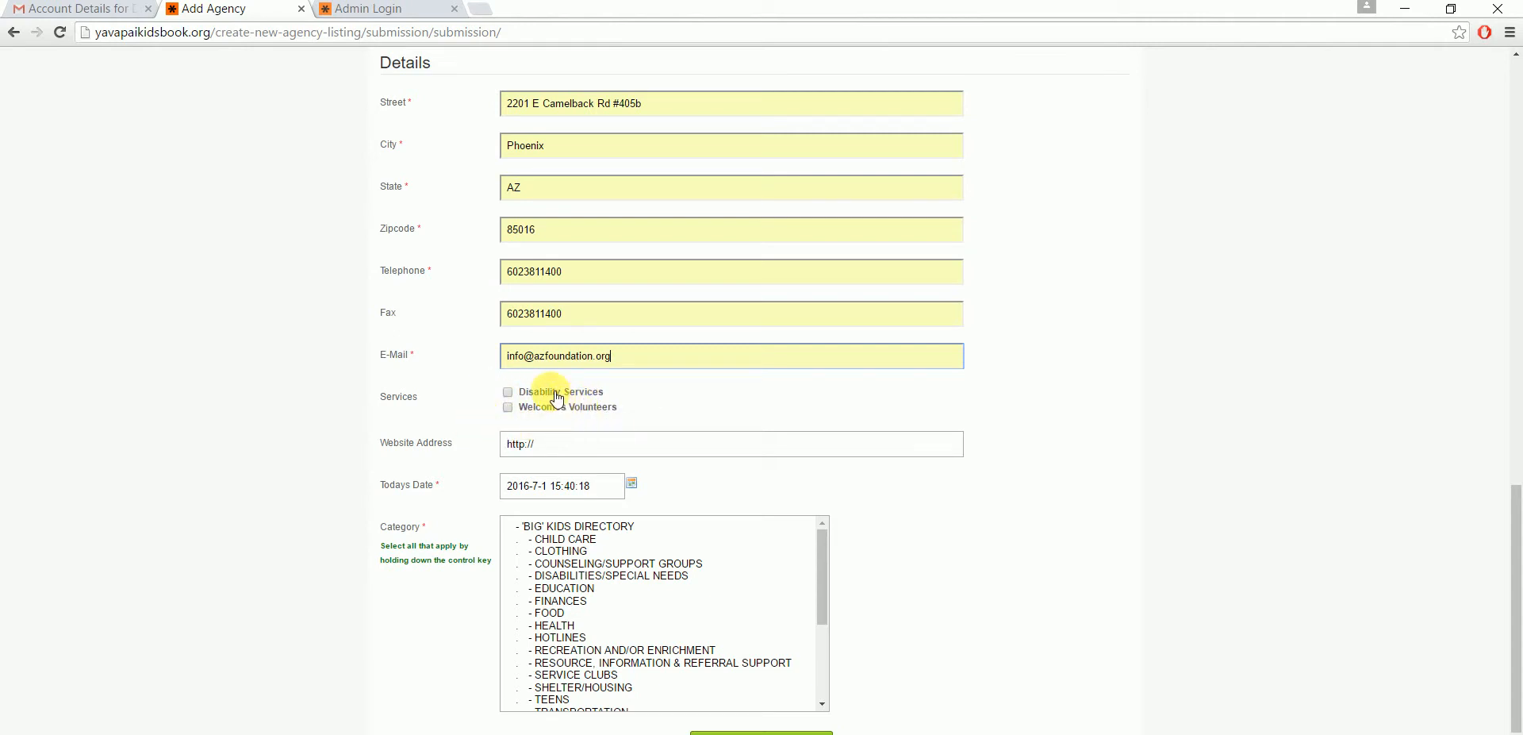
click(508, 392)
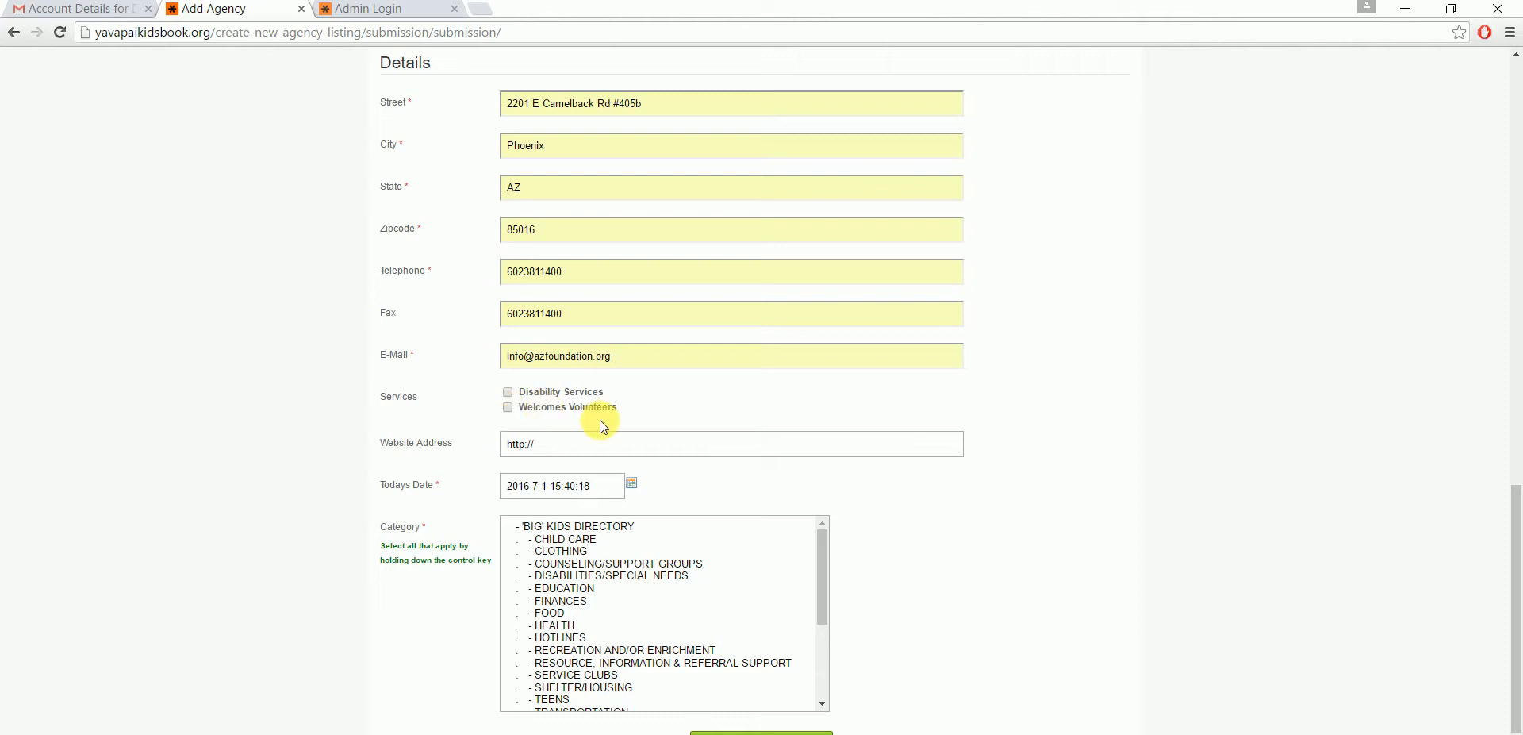
click(570, 450)
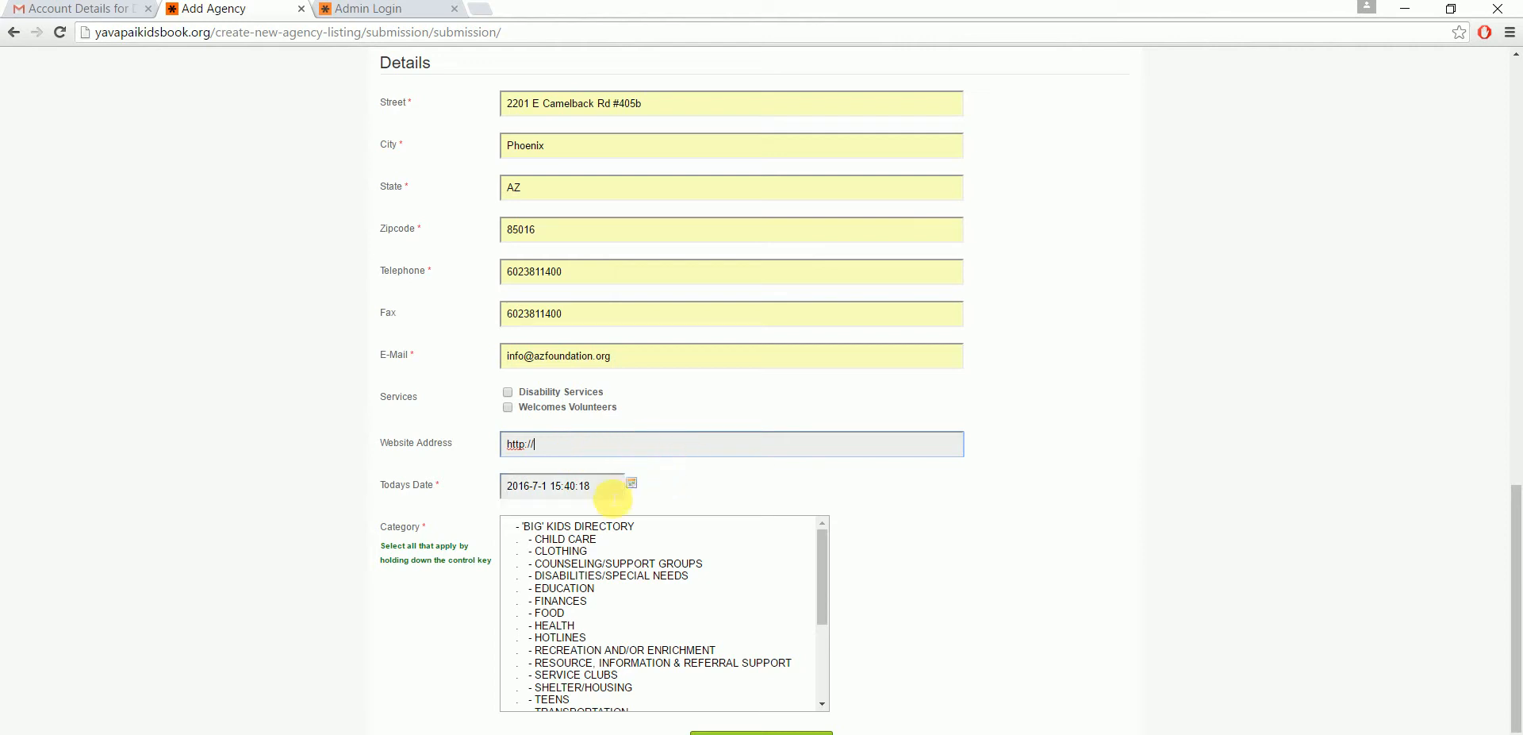
Set the listing's Todays Date field to August 1, 2016 with the calendar picker.
click(611, 496)
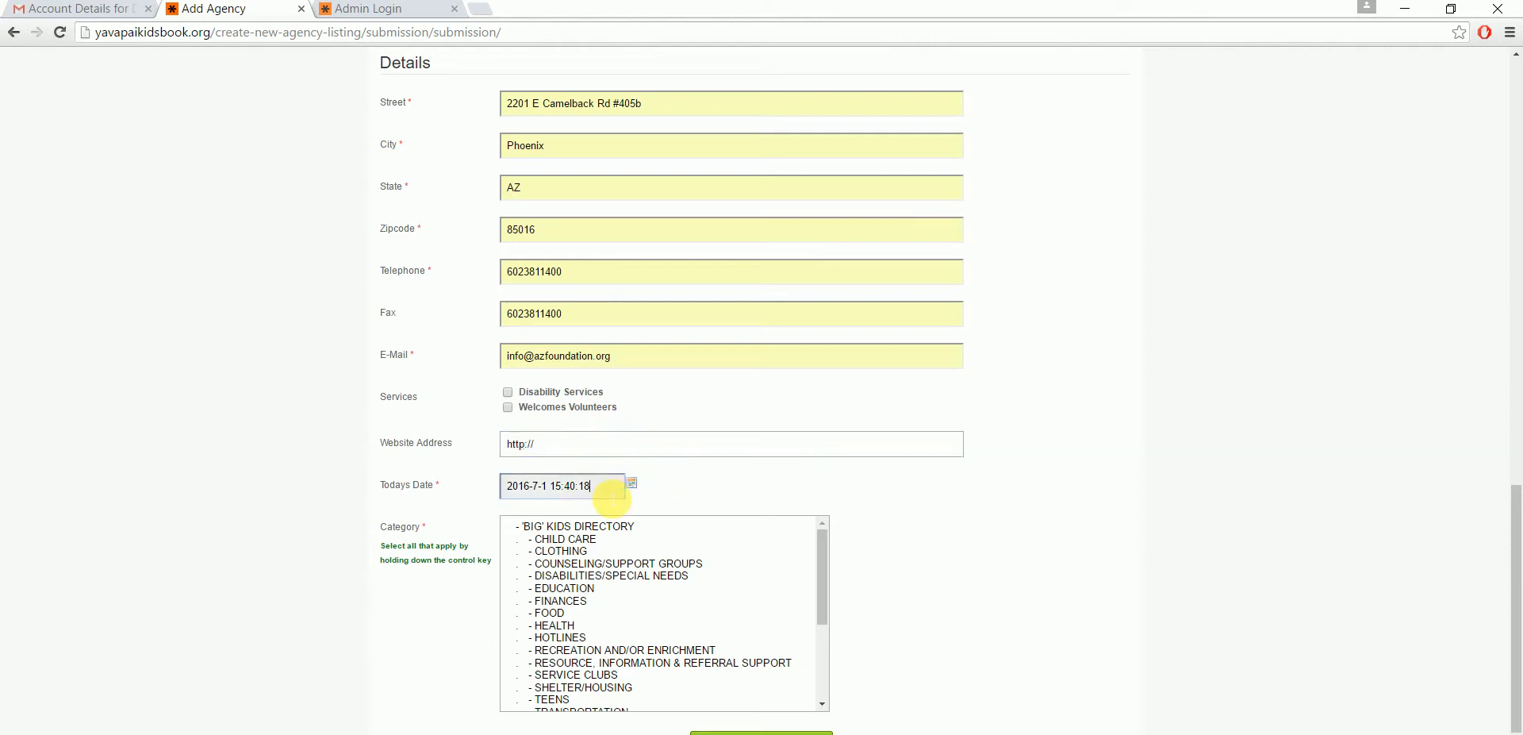
click(633, 484)
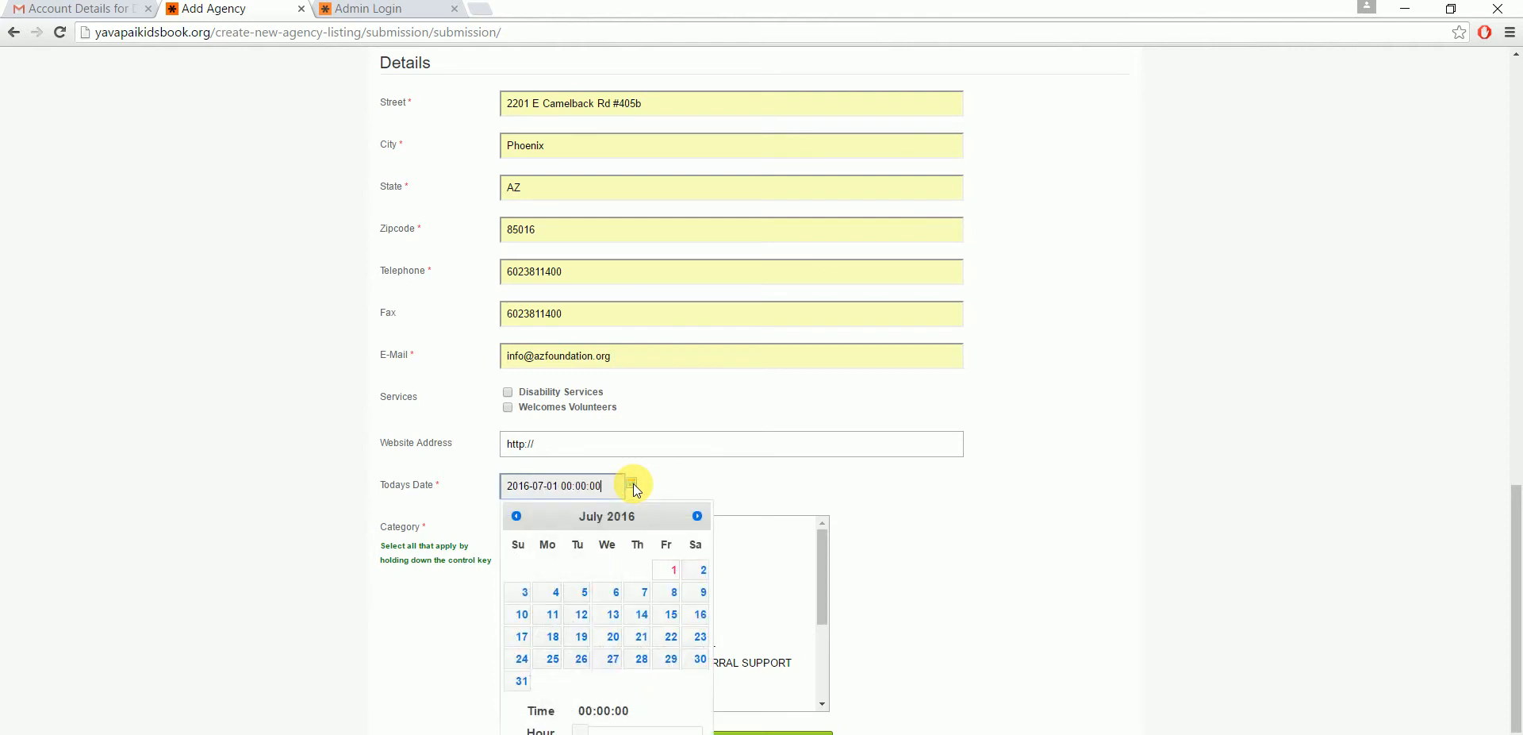
click(698, 516)
click(554, 571)
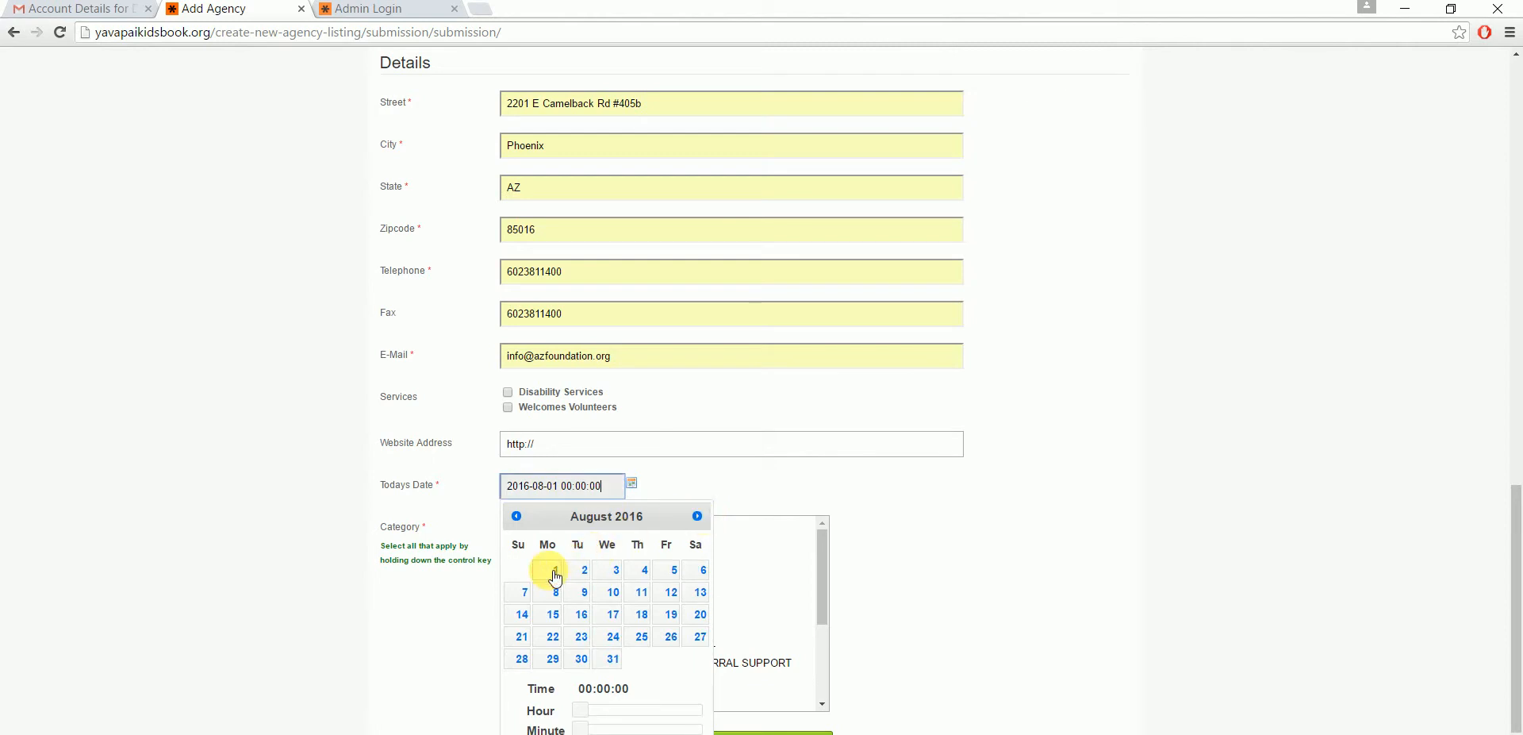
click(747, 497)
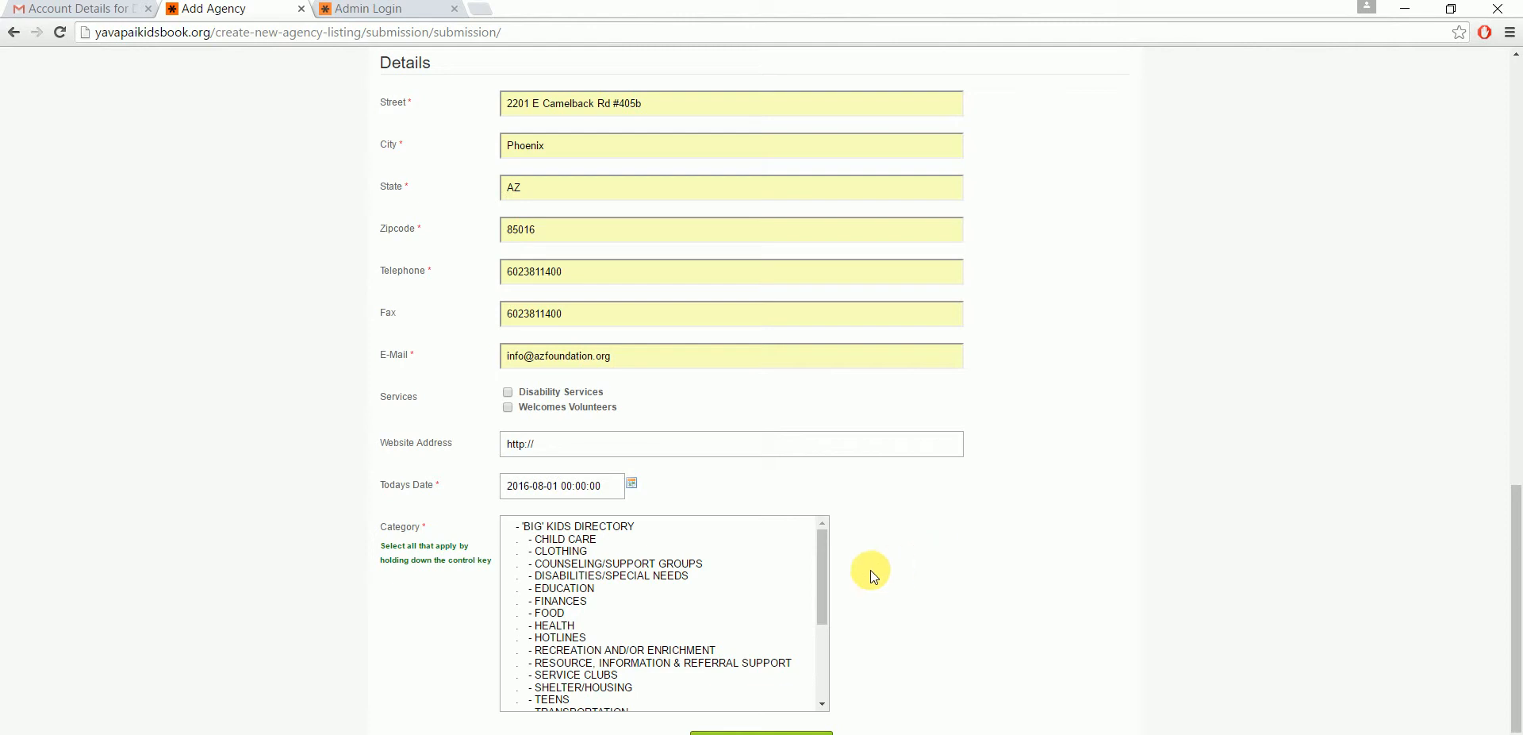
Assign the listing to the Clothing, Counseling/Support Groups, Disabilities/Special Needs, Education and Finances categories under the 'BIG' Kids Directory.
scroll(823, 564, down, 1)
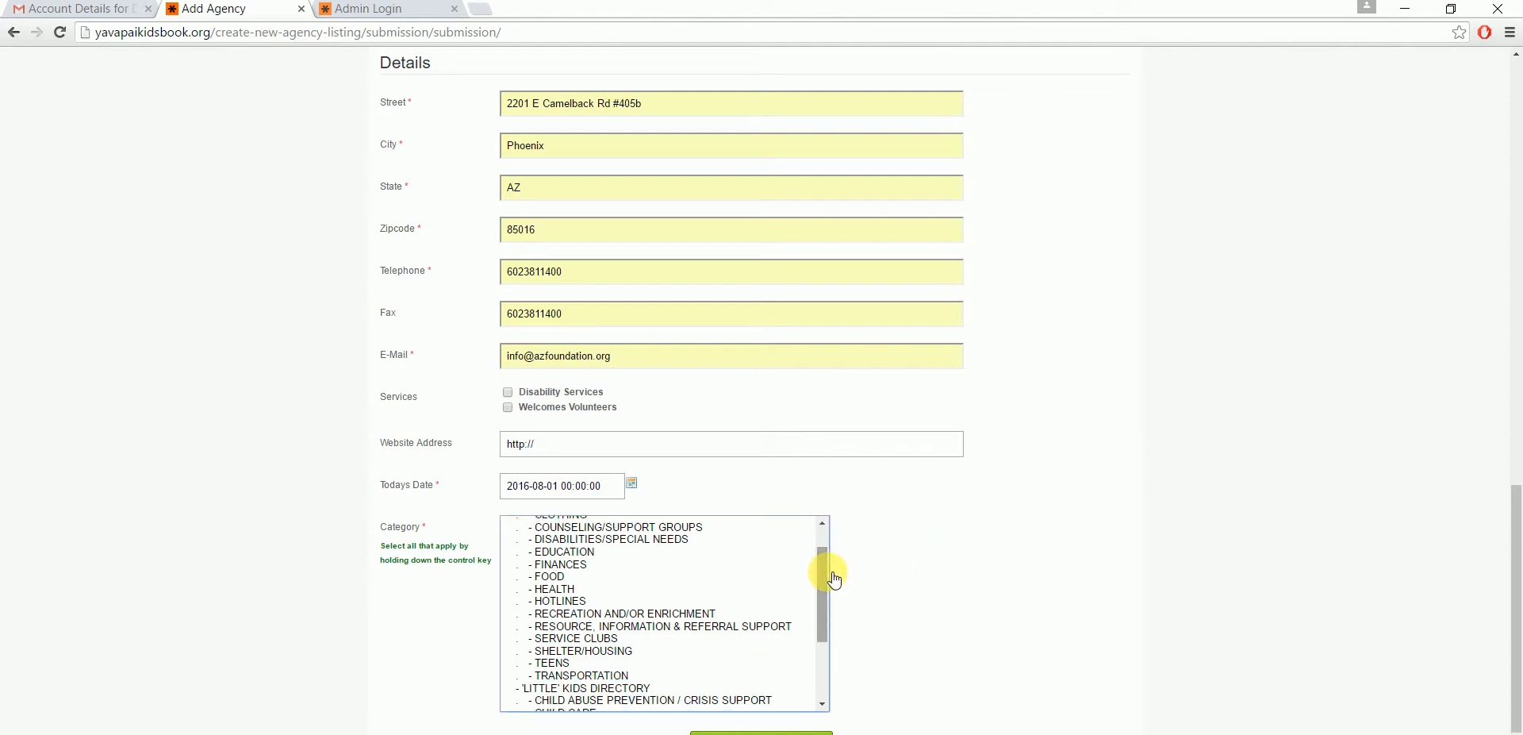
drag(835, 579, 833, 555)
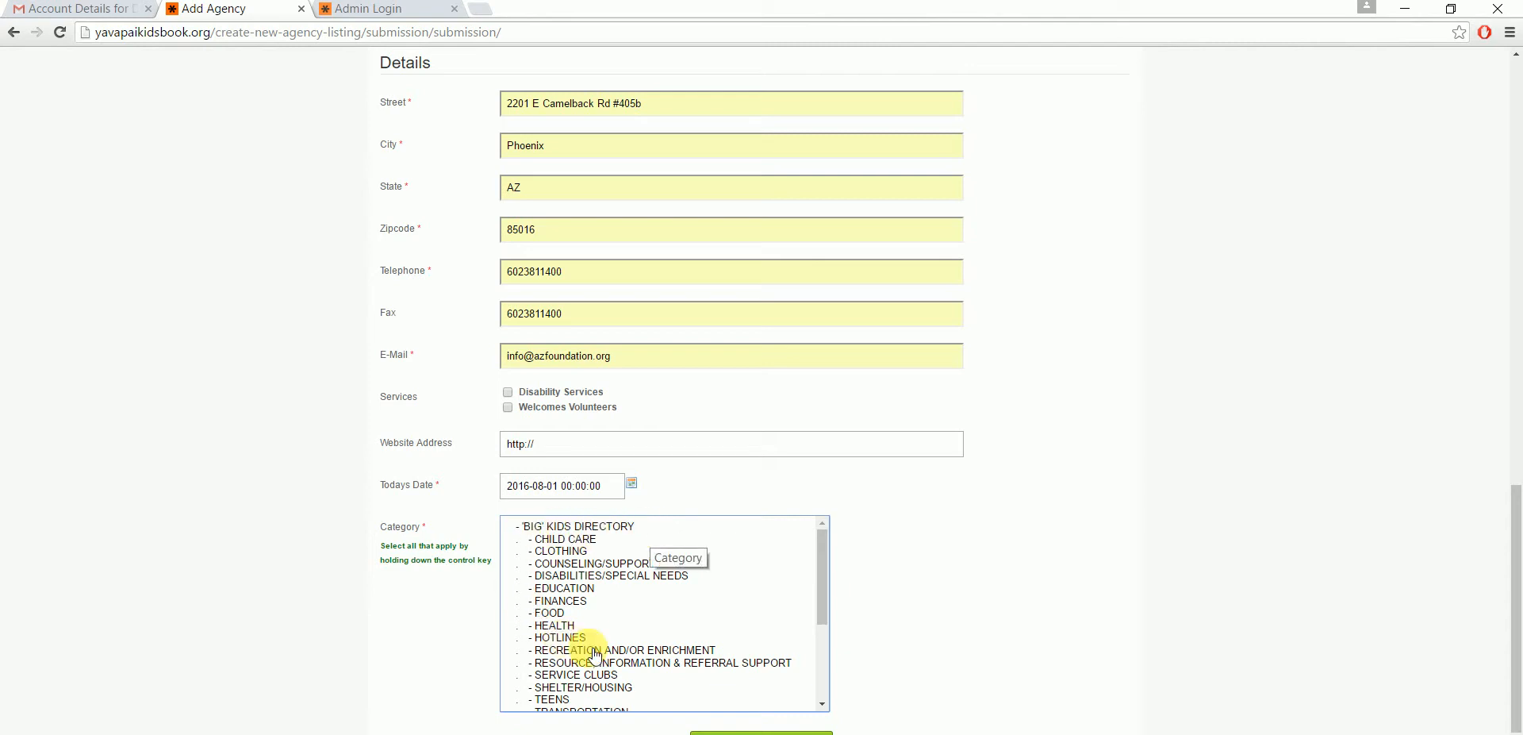
drag(823, 577, 825, 655)
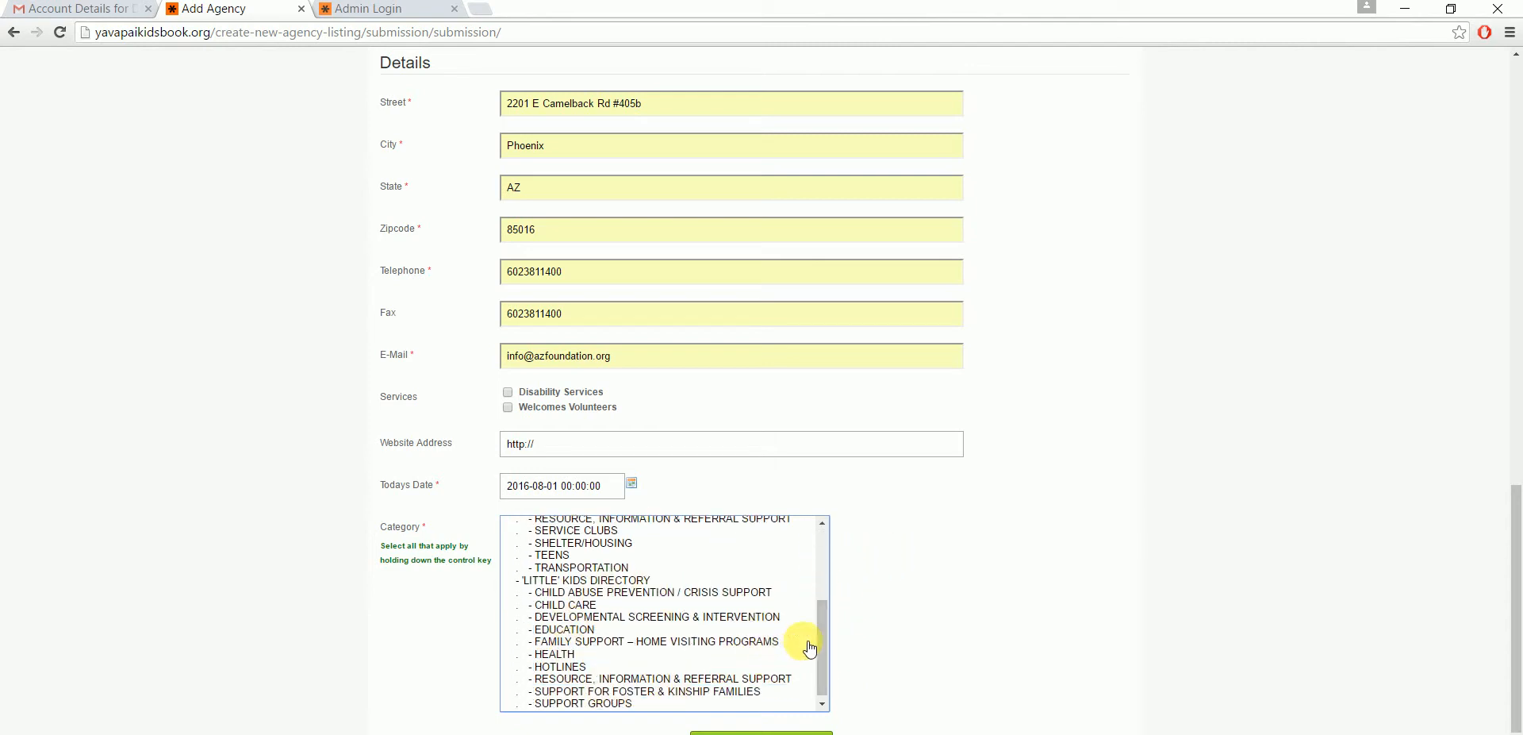
drag(831, 676, 826, 601)
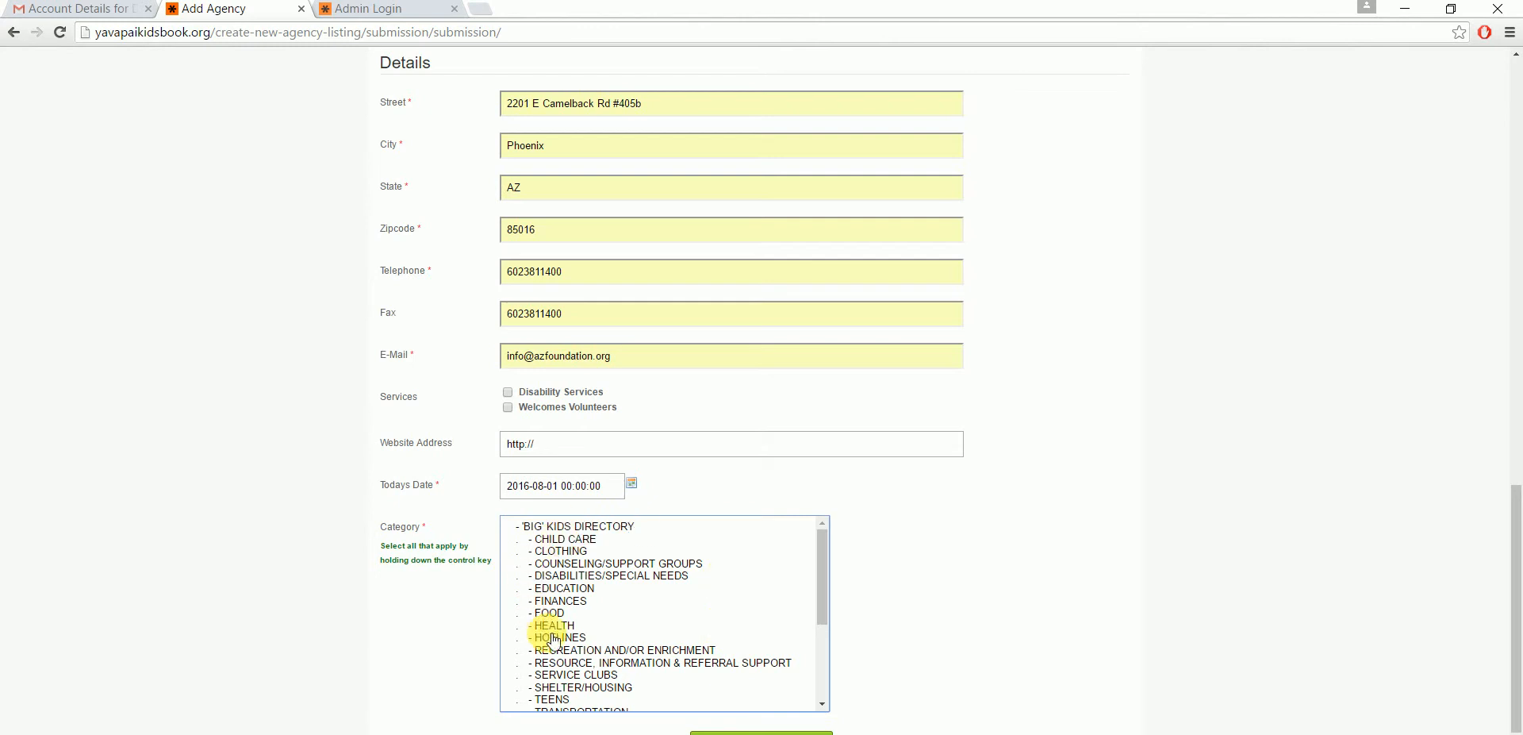
click(590, 552)
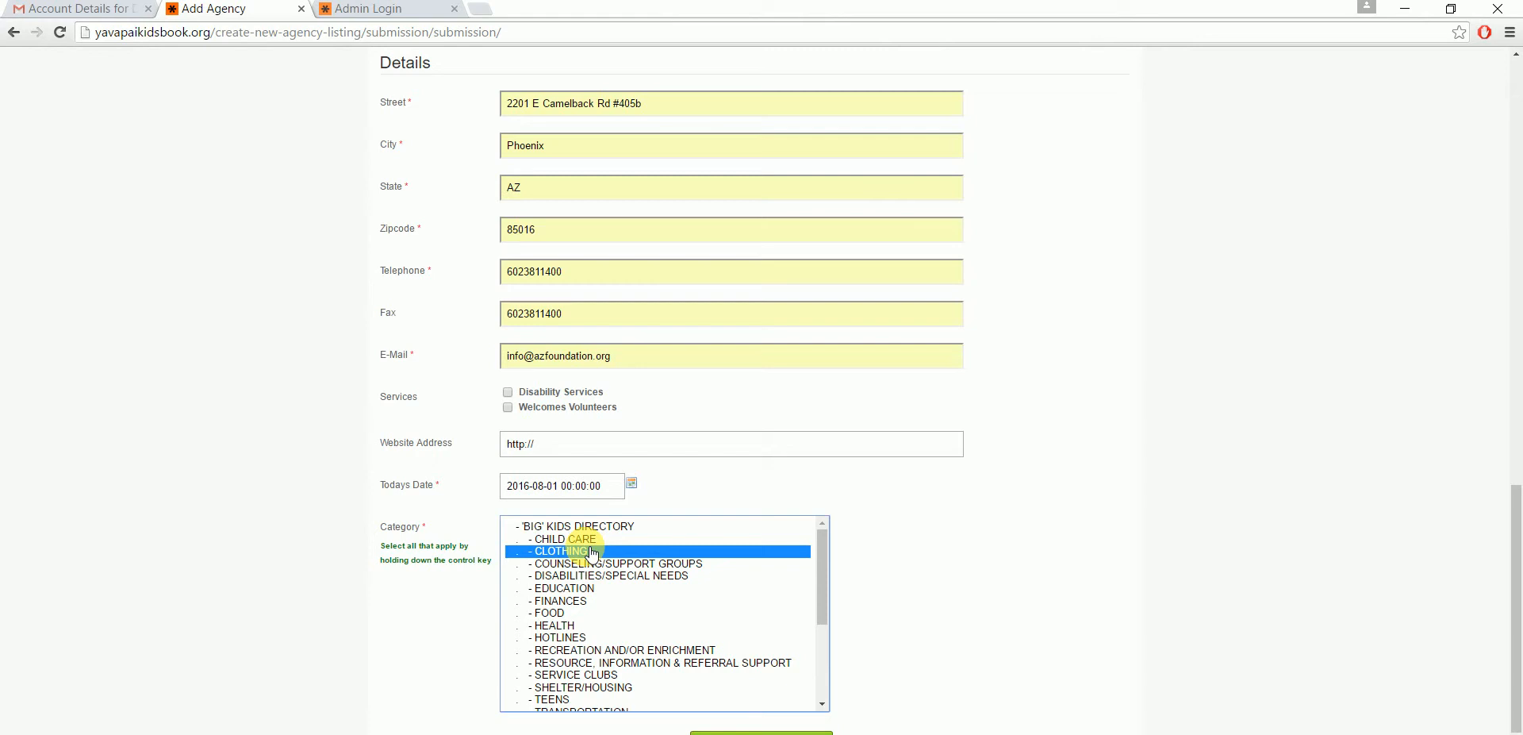
ctrl+click(591, 564)
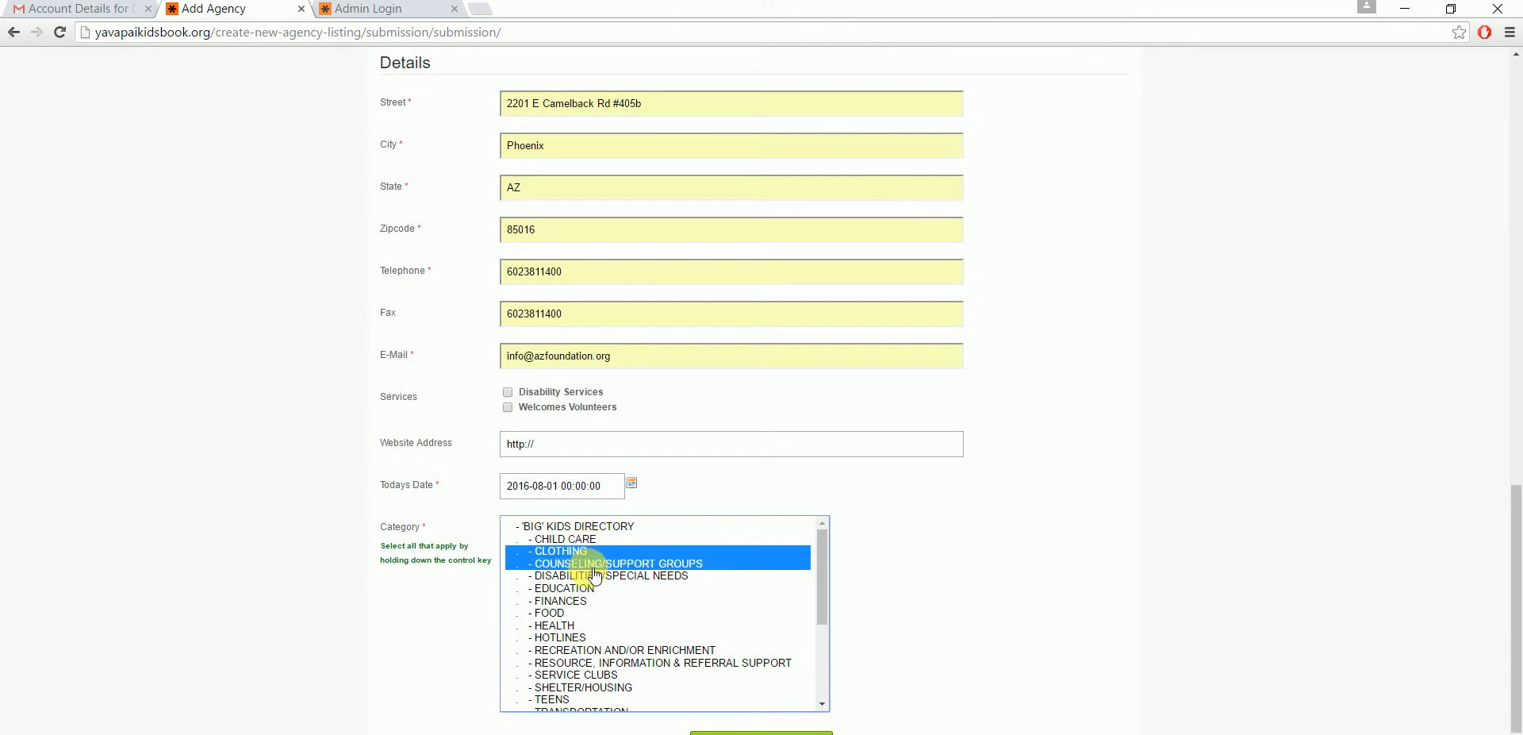
ctrl+click(595, 576)
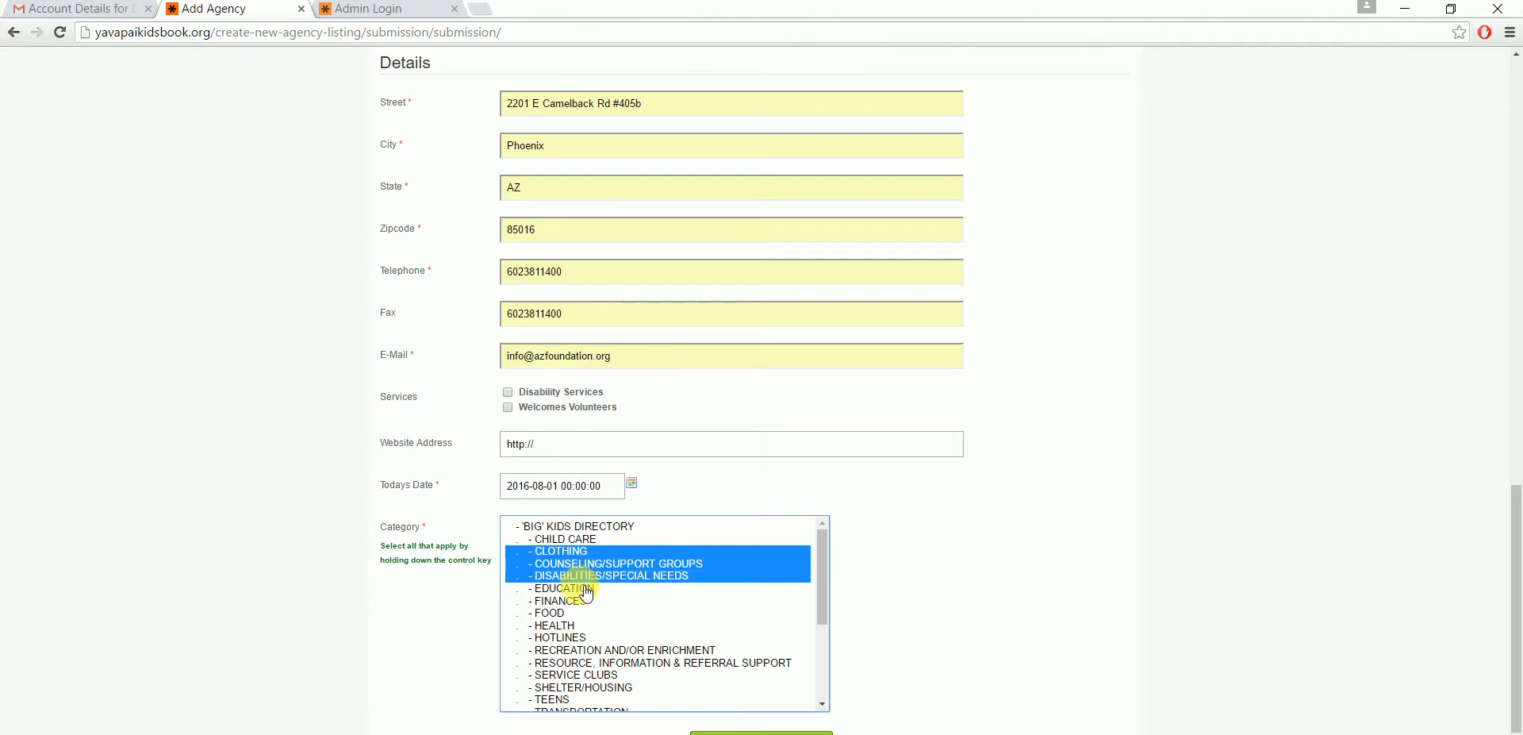
ctrl+click(587, 590)
ctrl+click(586, 601)
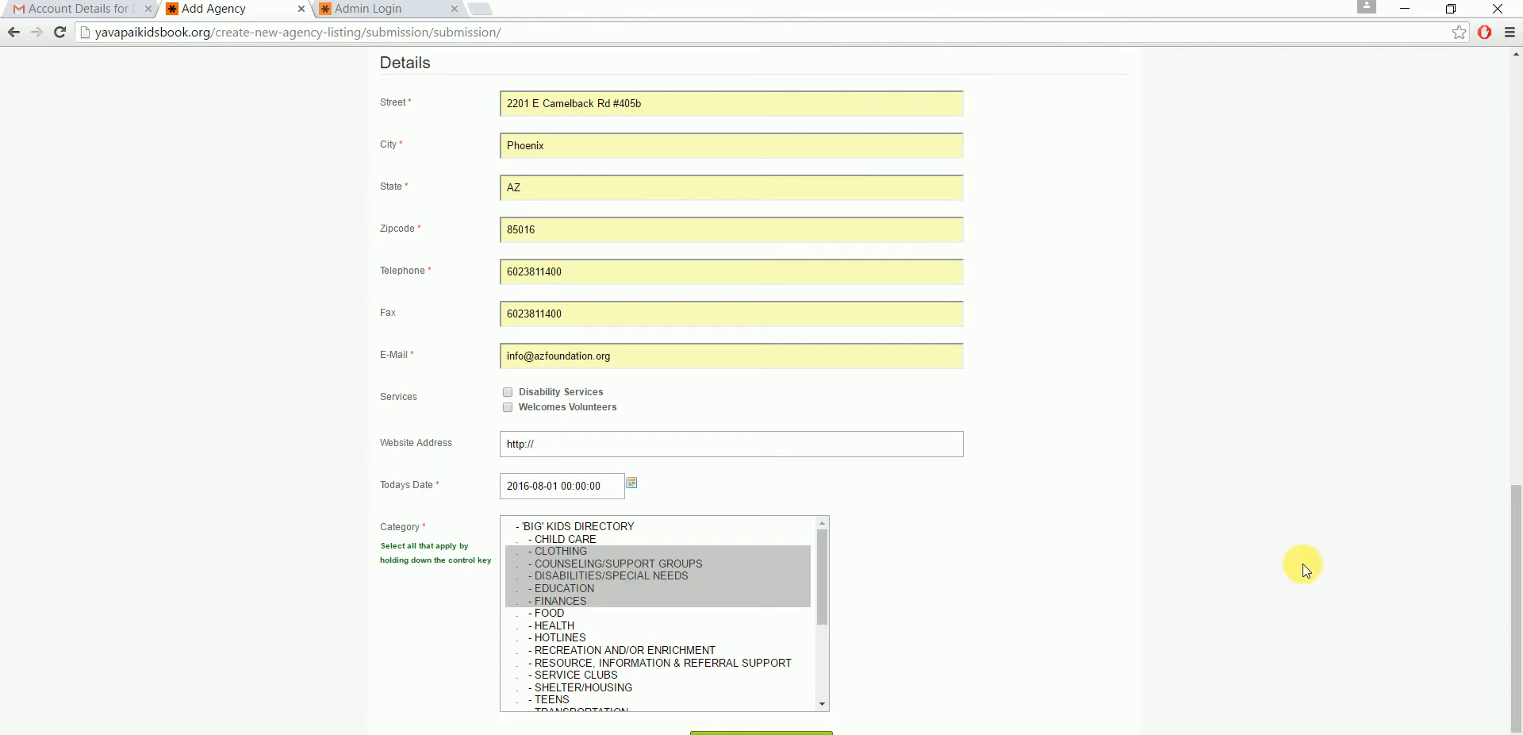
Submit the Big Kids Book agency listing and check the submission response on the reloaded page.
drag(1515, 509, 1515, 558)
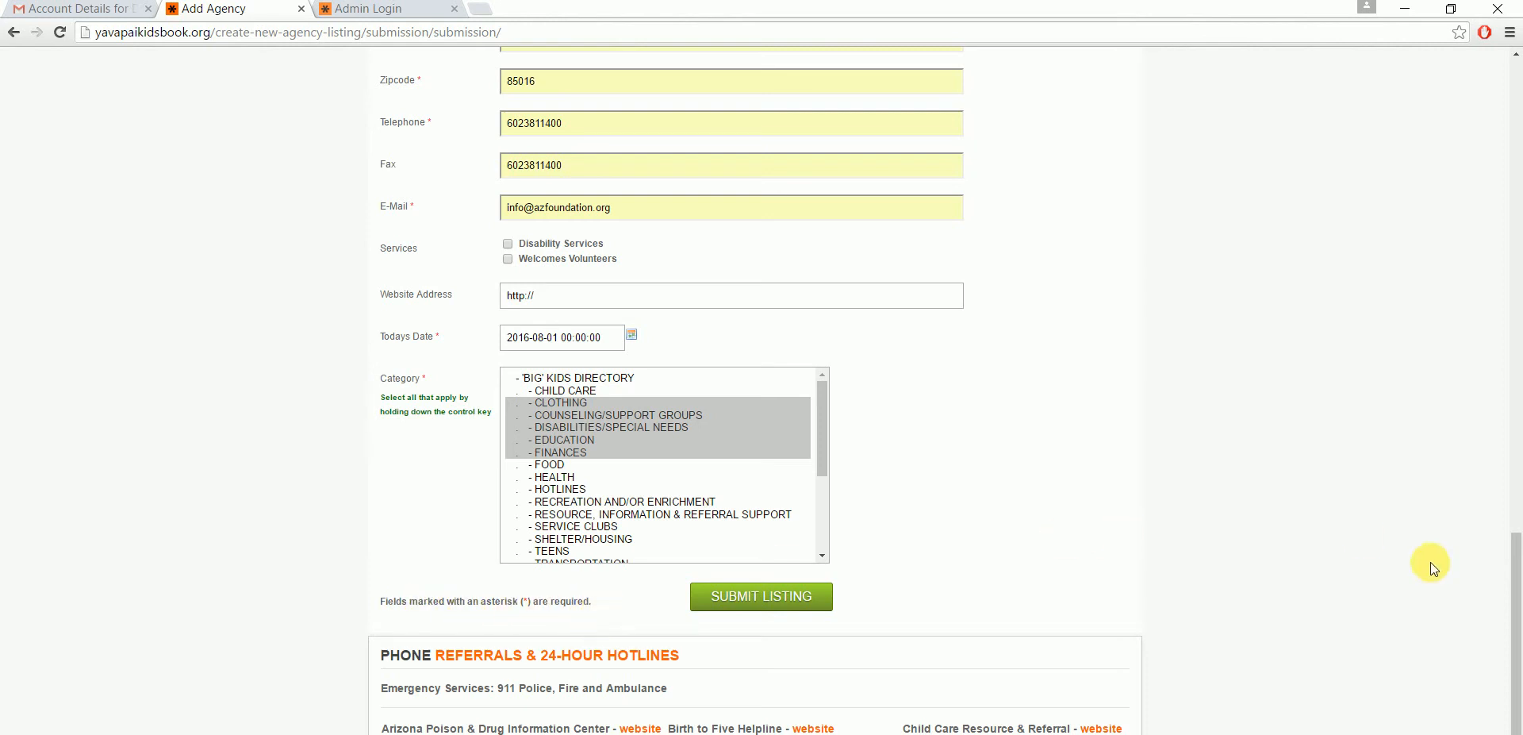
drag(1517, 617, 1517, 646)
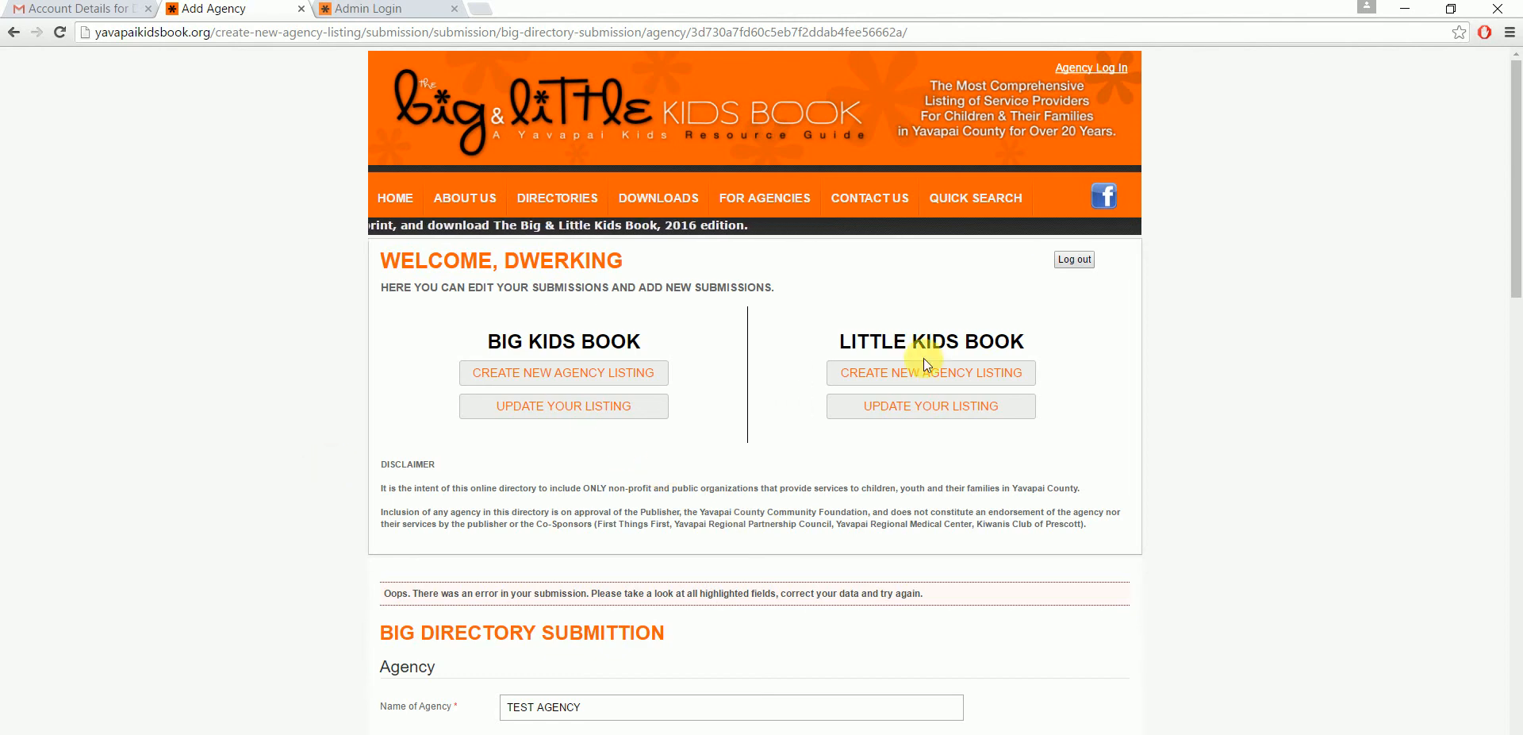
drag(1515, 281, 1515, 242)
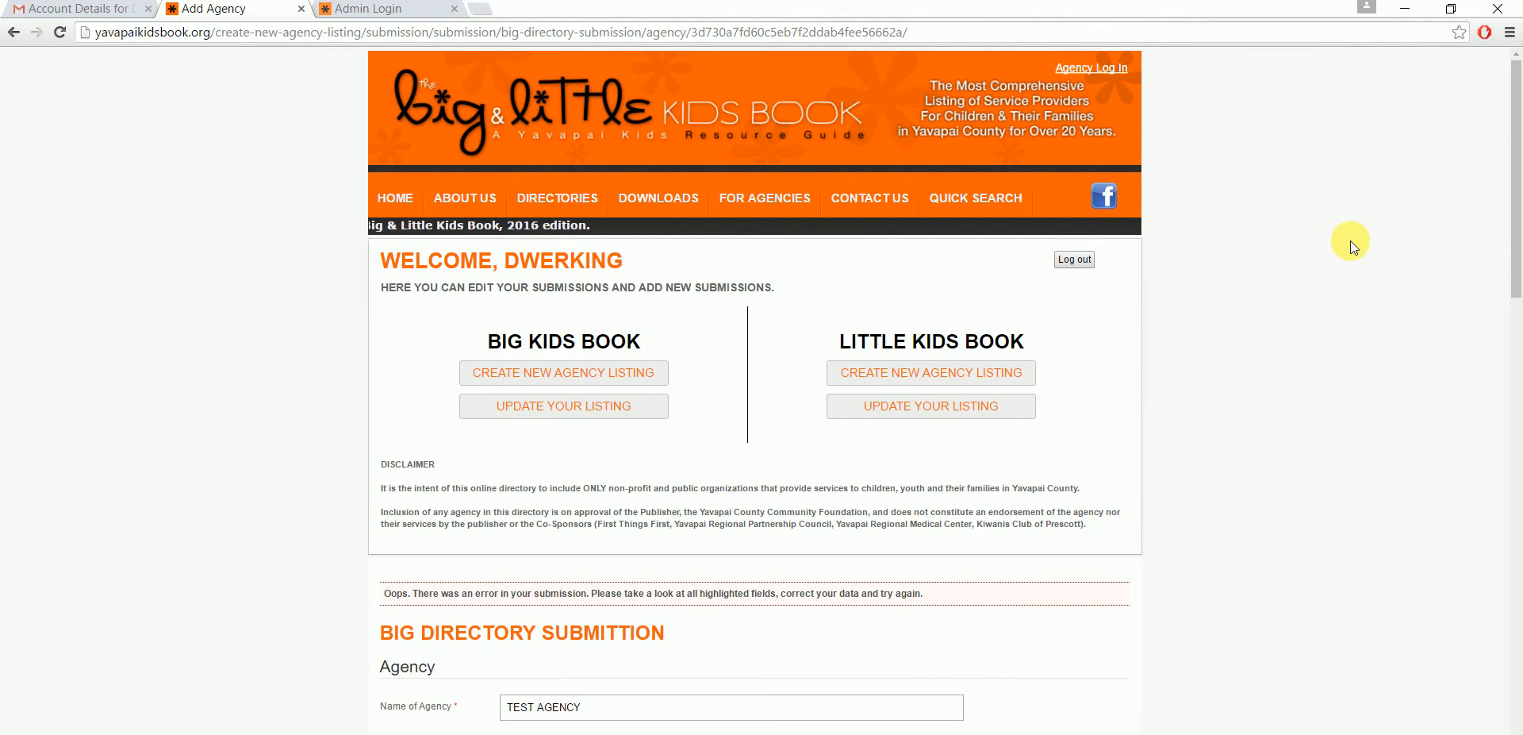